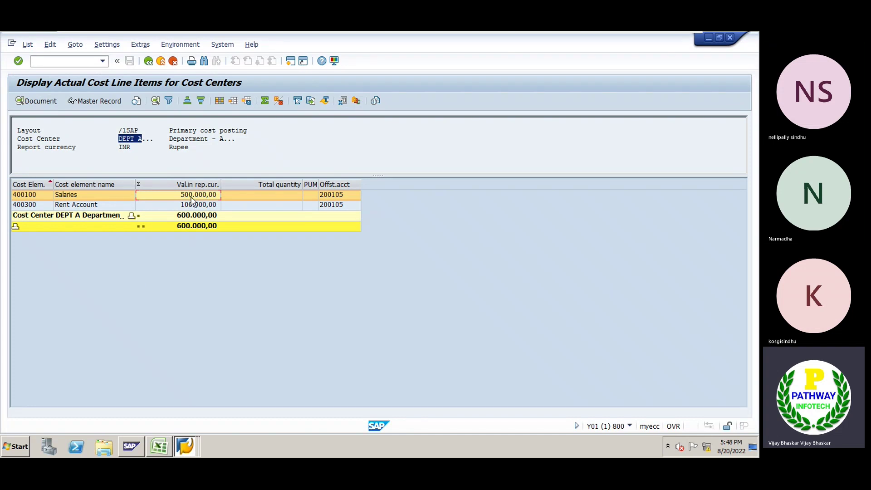
Switch to the TATA workbook in Excel and enter the note "We have posted the salaries to Department A" in cell C613
key(alt+Tab)
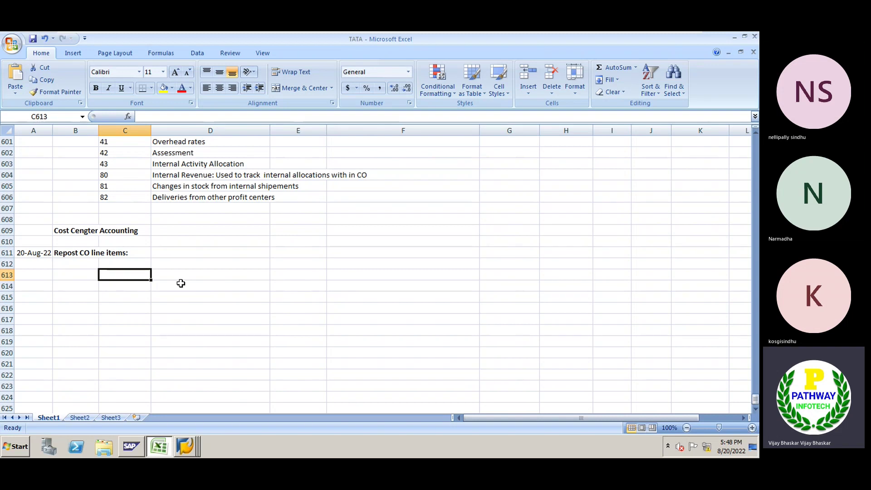
text(e)
key(BackSpace)
text(We have )
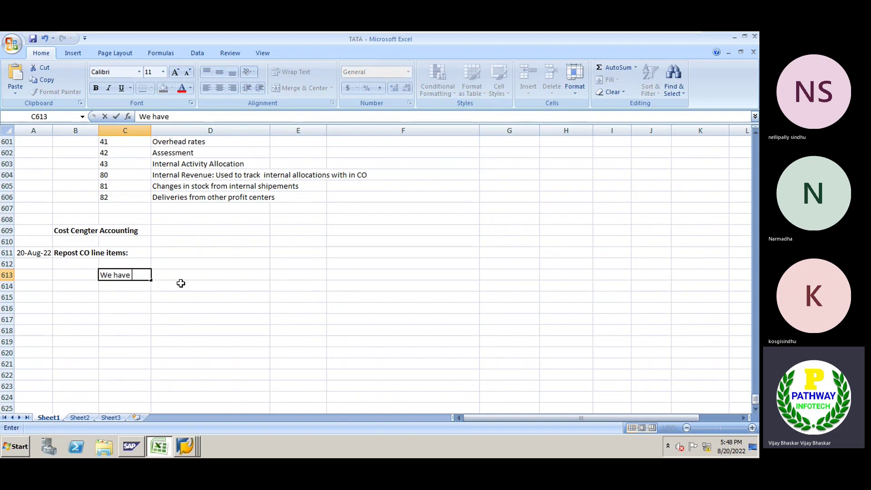
text(poset)
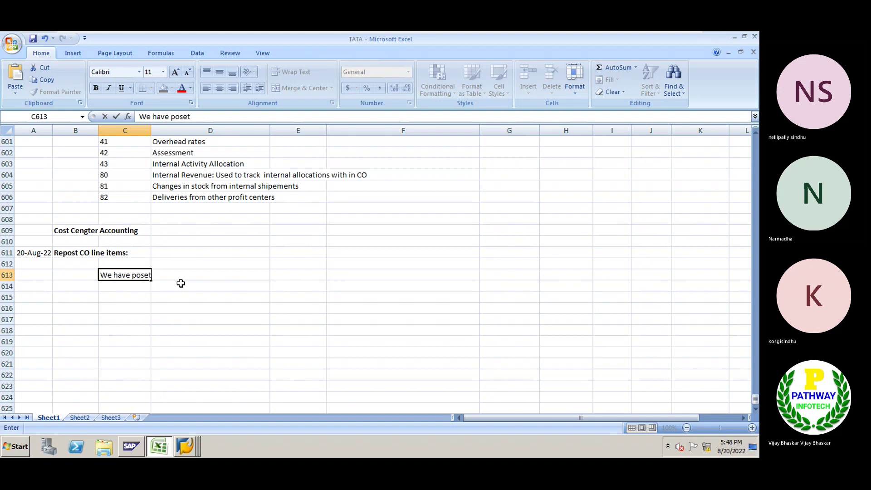
key(BackSpace)
key(BackSpace)
text(ted the )
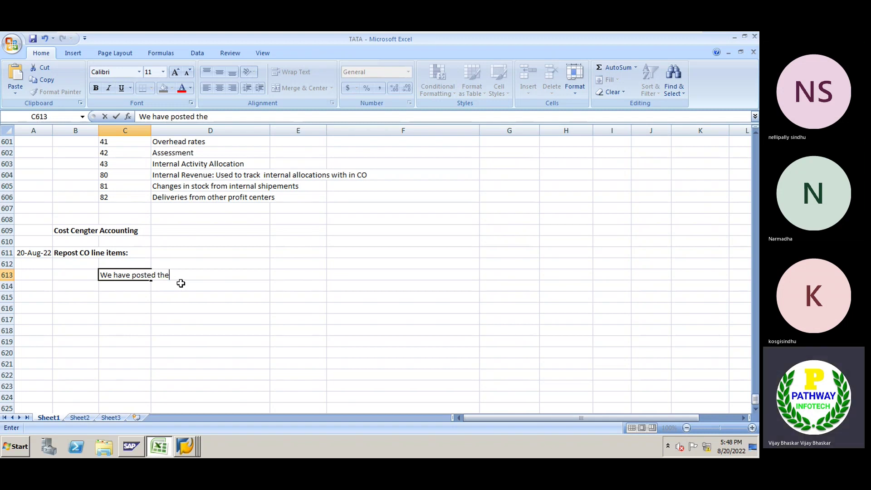
text(salaries )
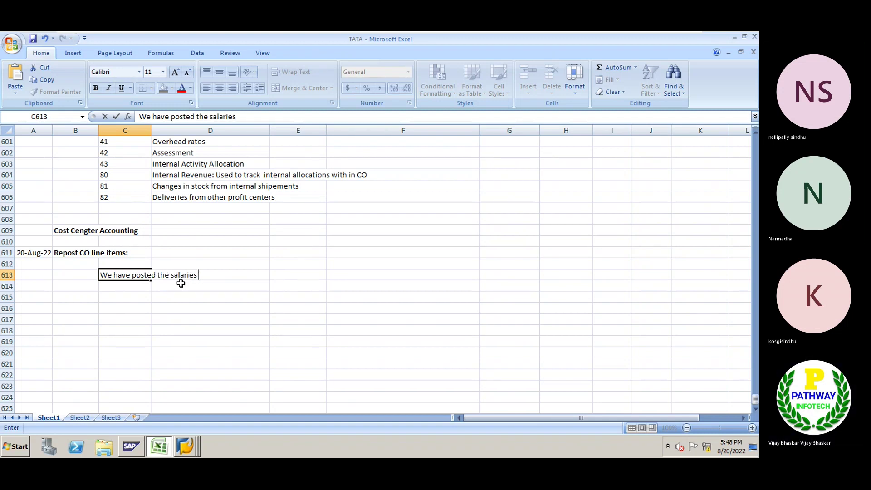
text(to DEpartment A)
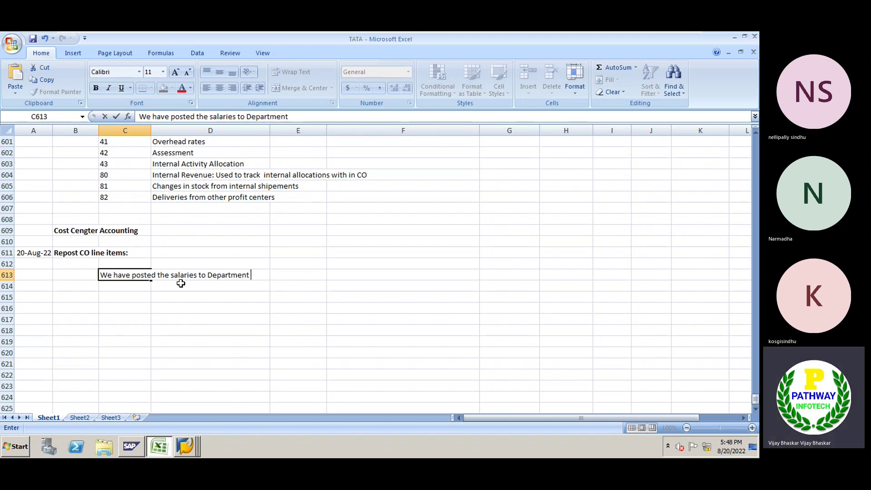
Enter the salary amount 500000 in cell E613, beside the Department A note
key(Right)
key(Right)
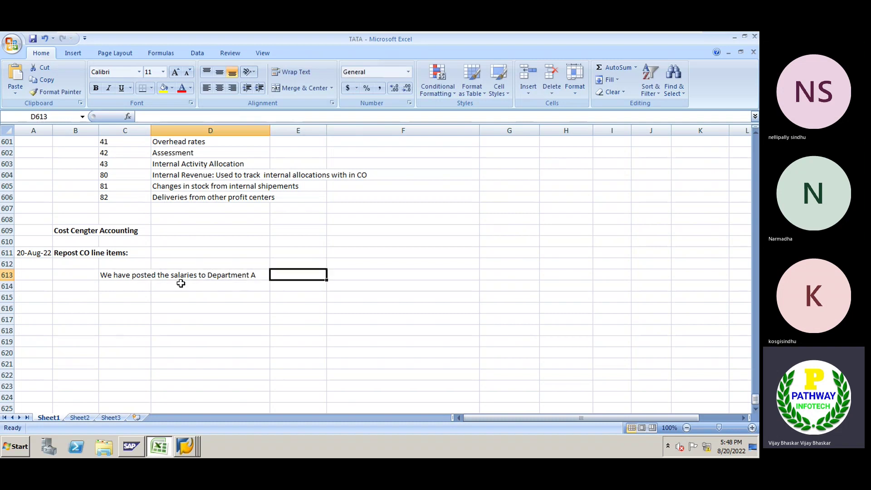
text(500000)
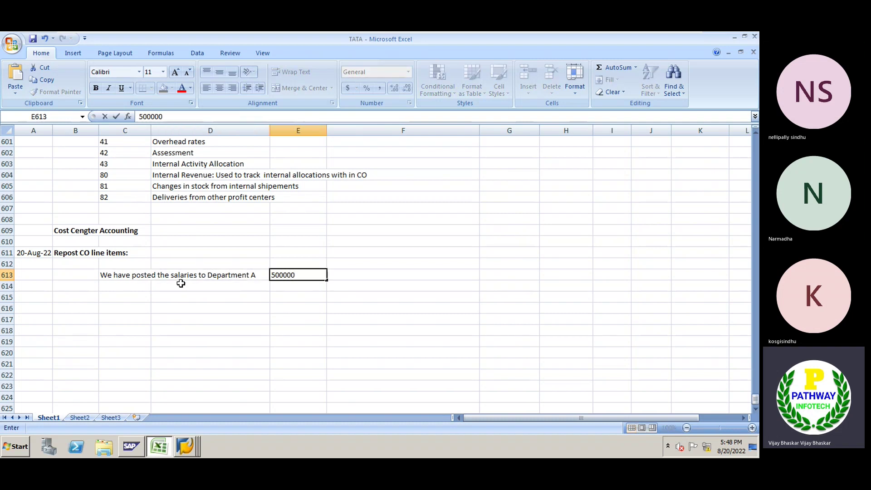
key(Return)
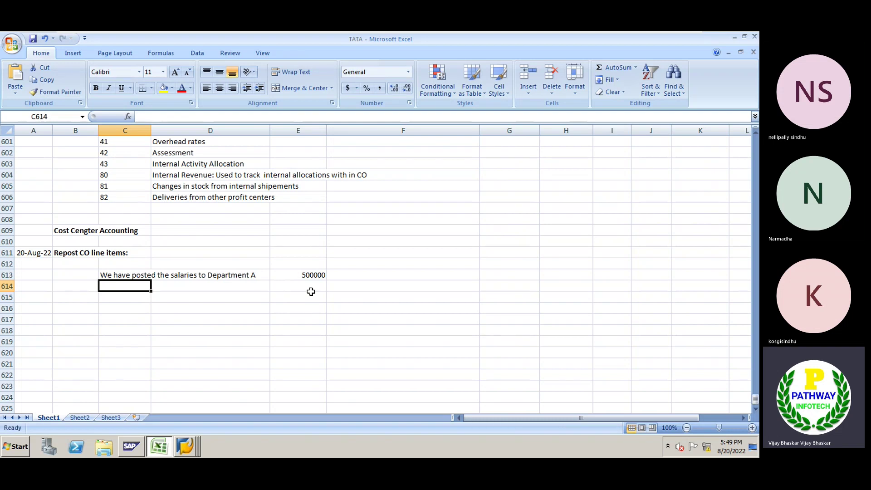
click(298, 275)
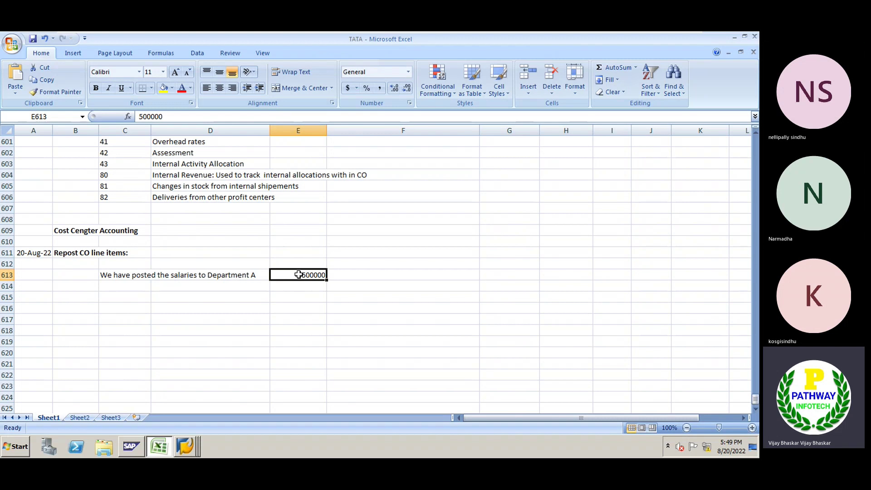
click(372, 275)
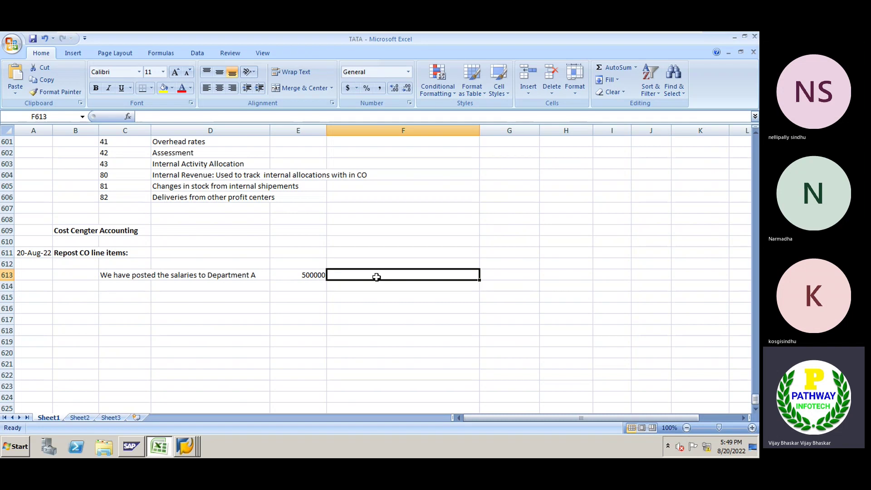
Enter 150000 in cell G613 and label it "Depr -B" in H613
click(499, 274)
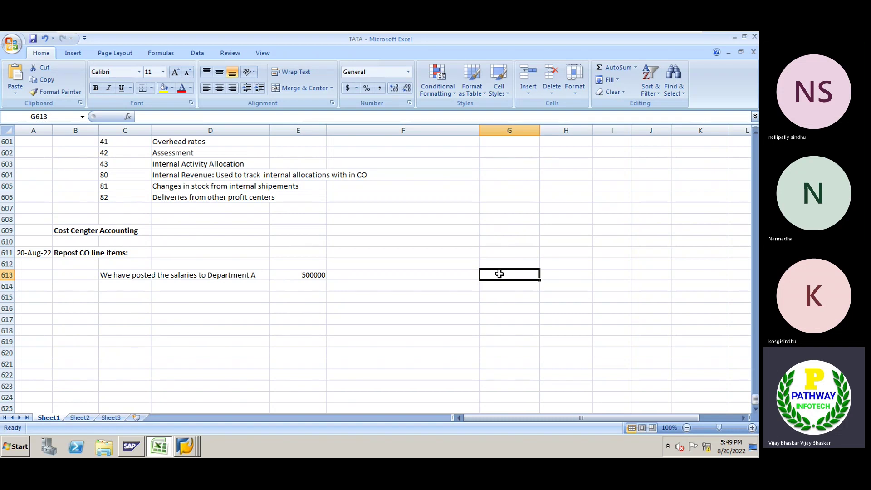
text(1555)
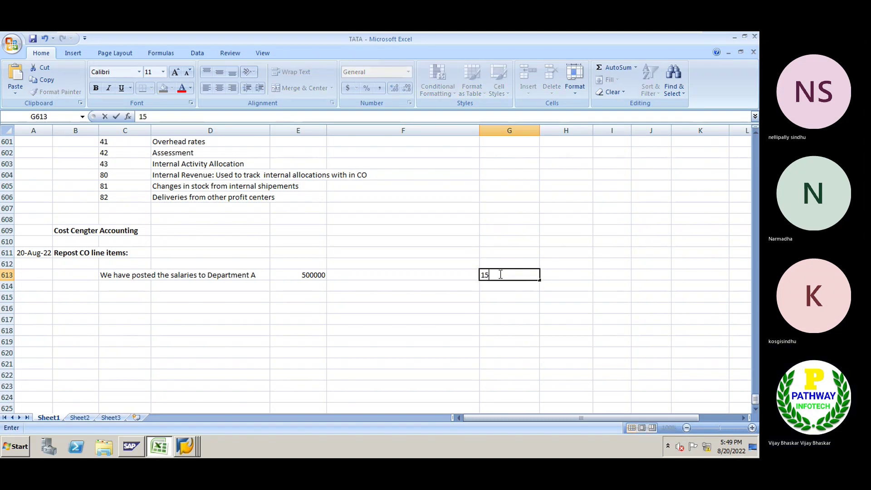
key(BackSpace)
key(BackSpace)
key(BackSpace)
text(50000)
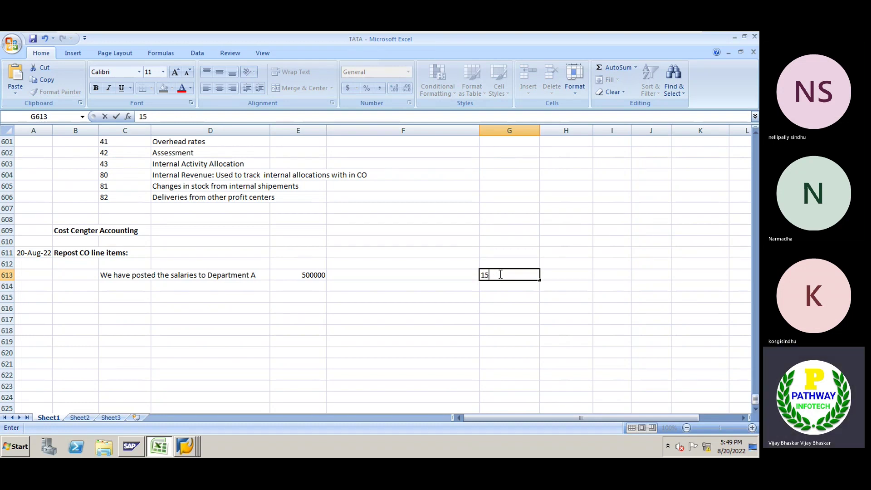
key(Tab)
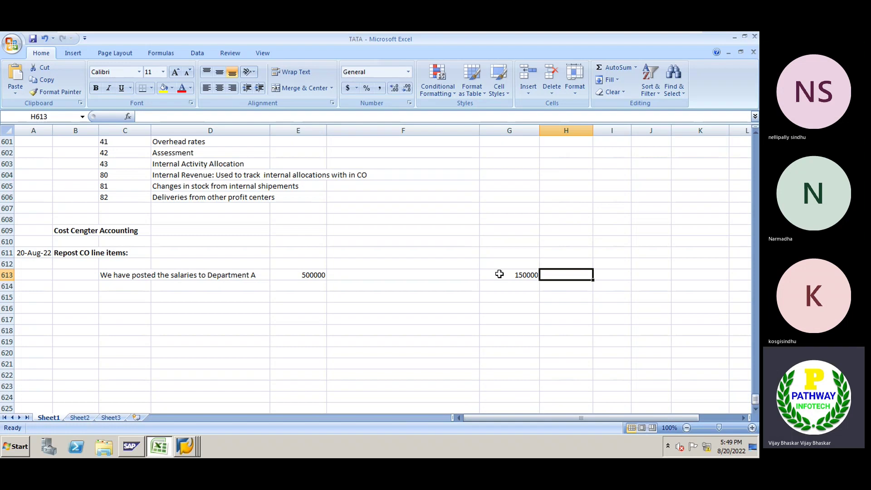
text(DEpr -B)
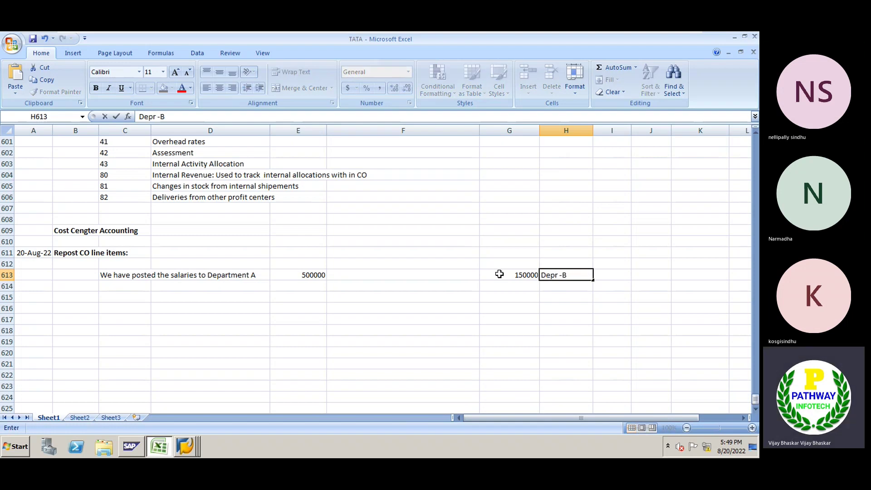
key(Return)
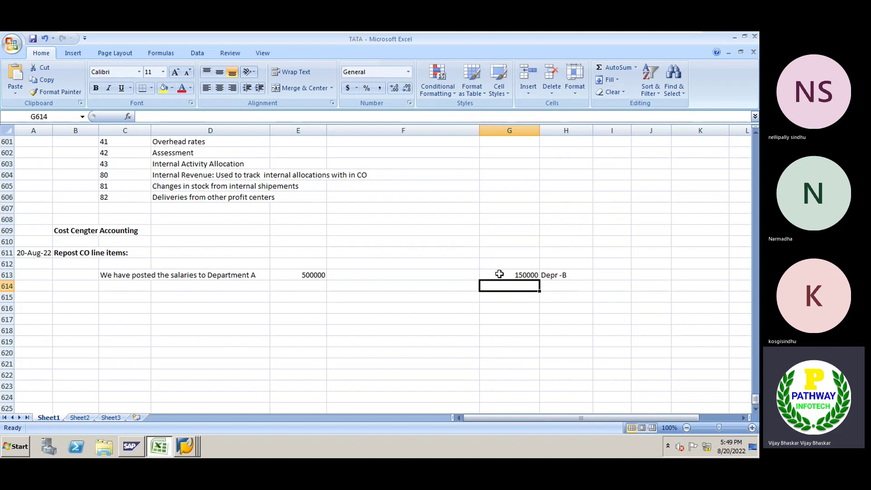
Enter 50000 in cell G614 and copy the label from above into H614, changing it to "Depr -C"
text(50000)
key(Tab)
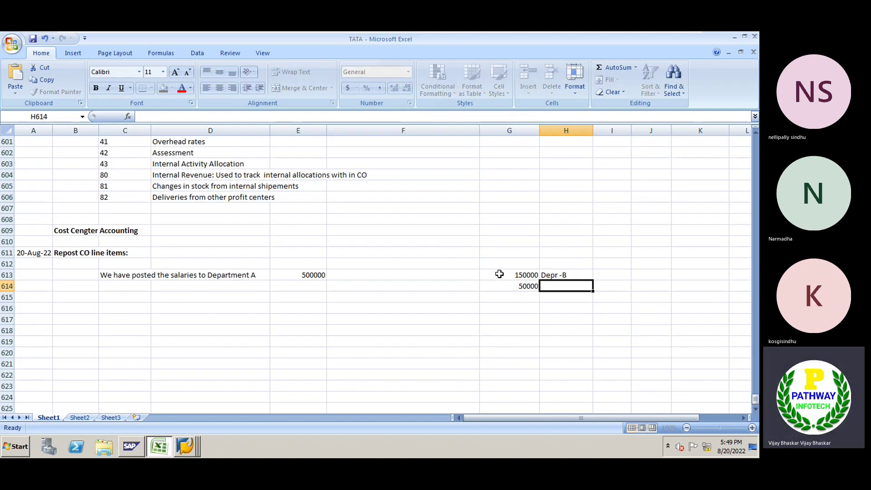
key(ctrl+d)
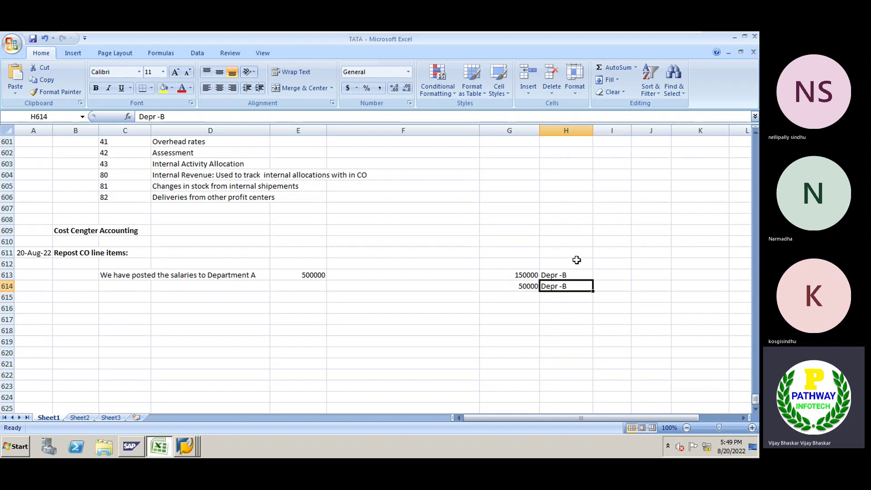
key(F2)
key(BackSpace)
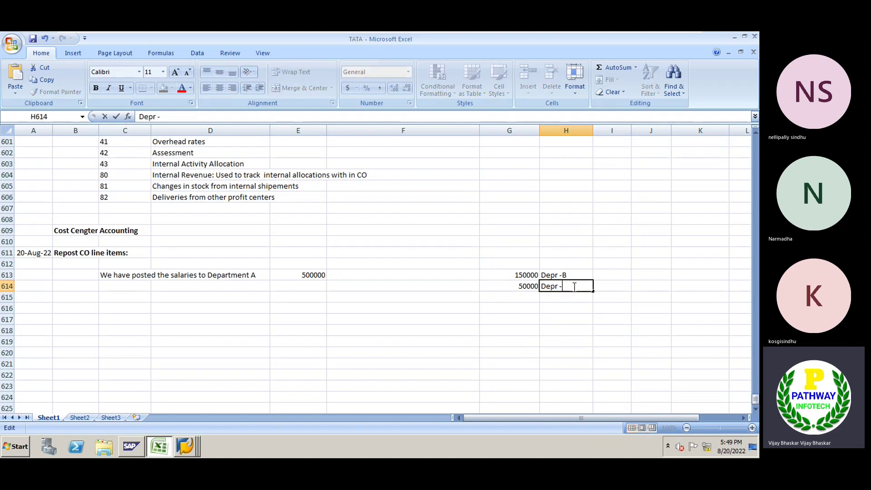
text(C)
key(Return)
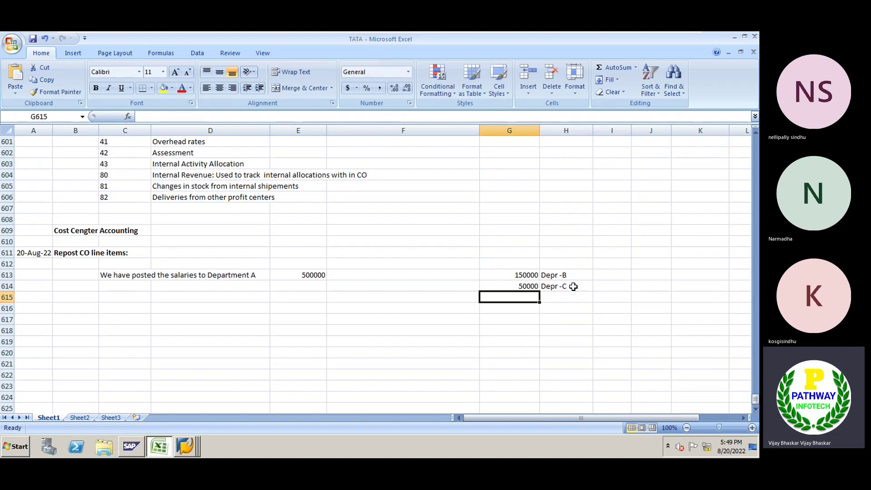
click(303, 286)
click(528, 275)
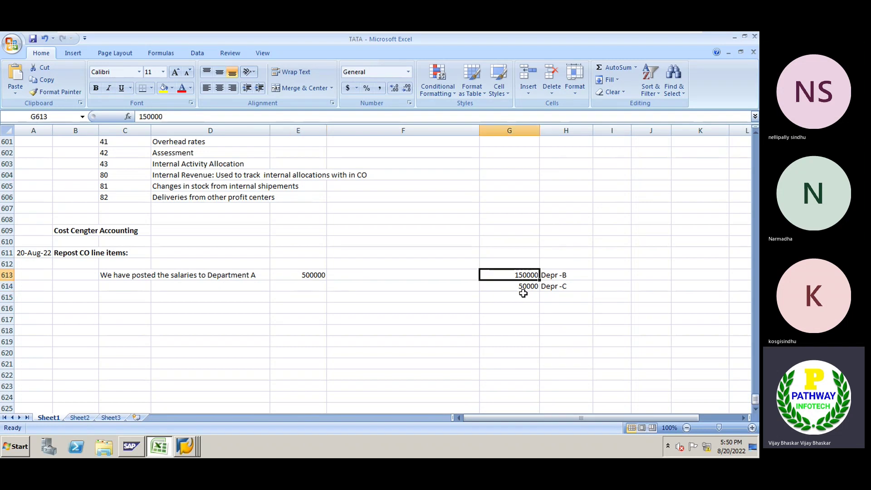
click(522, 295)
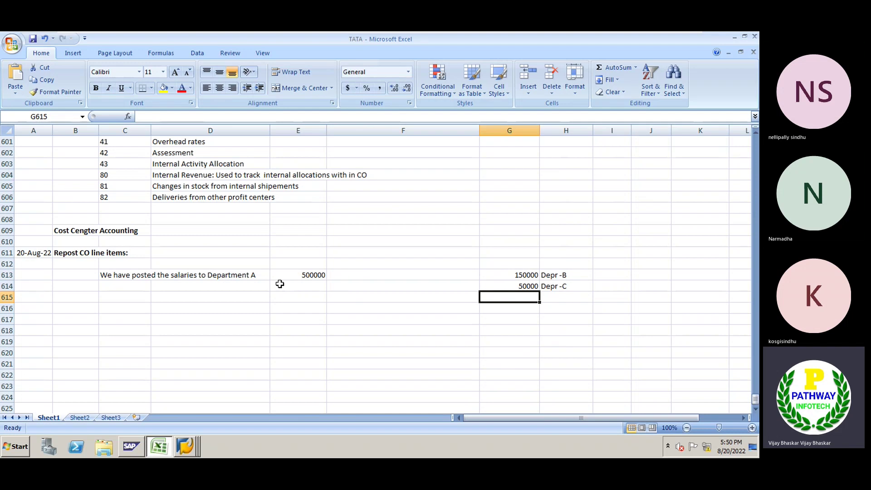
click(303, 275)
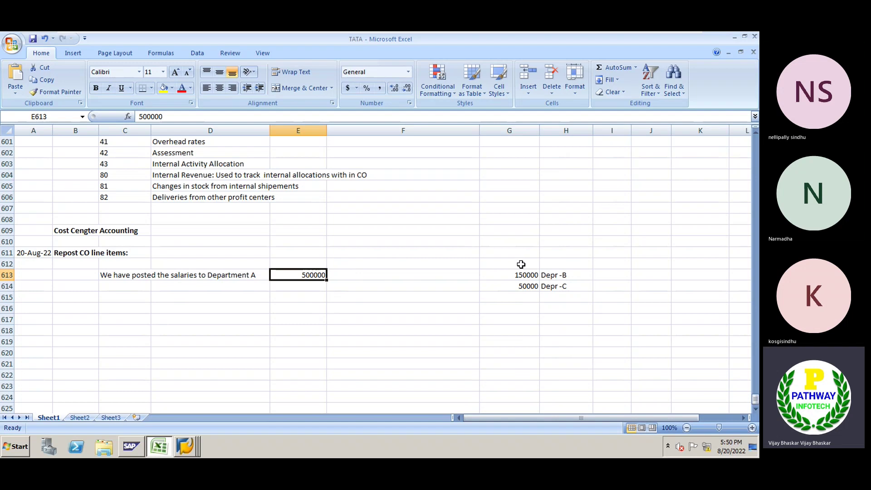
Enter the note "Transfer document wiselLine item wise" in cell C616
click(117, 309)
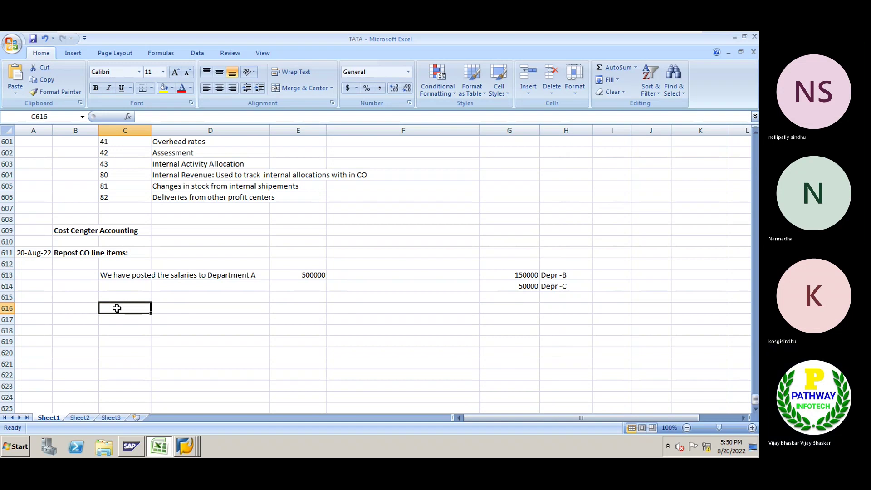
text(Trans)
key(BackSpace)
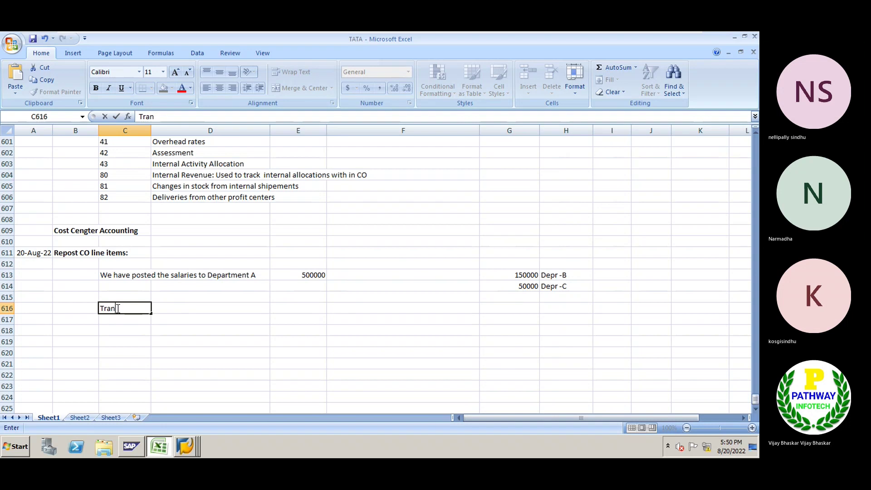
text(sfer)
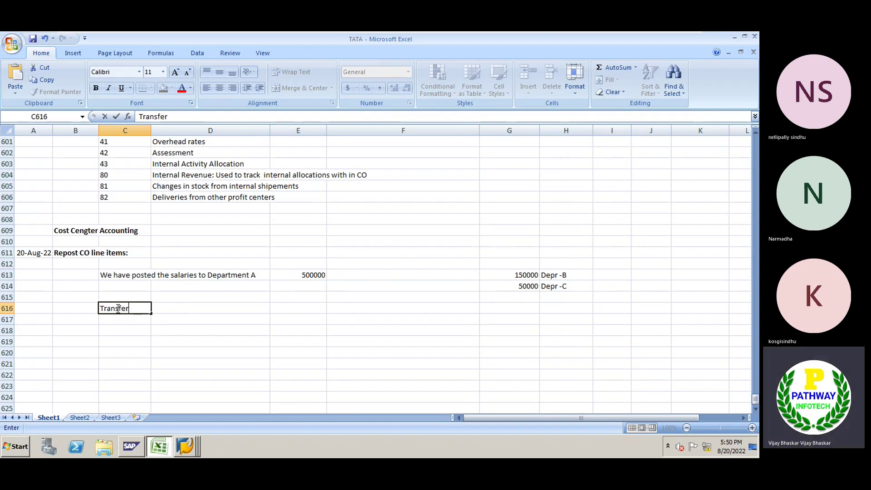
text( documen)
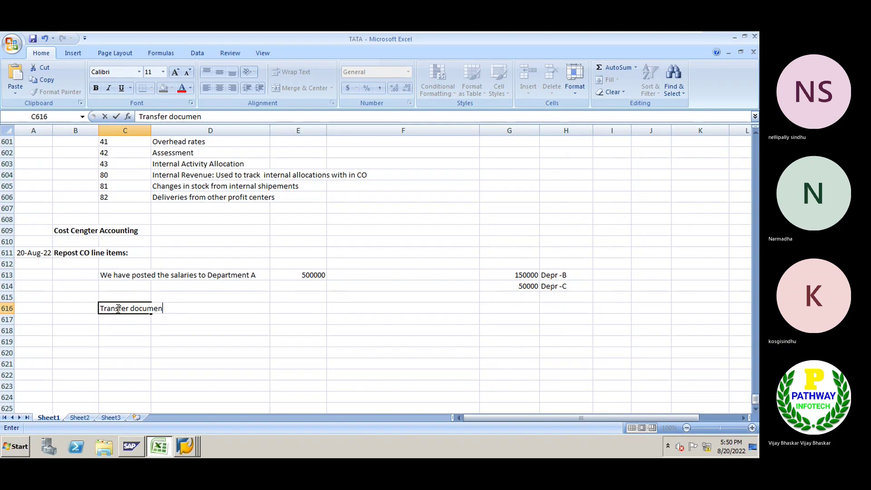
text(t wise)
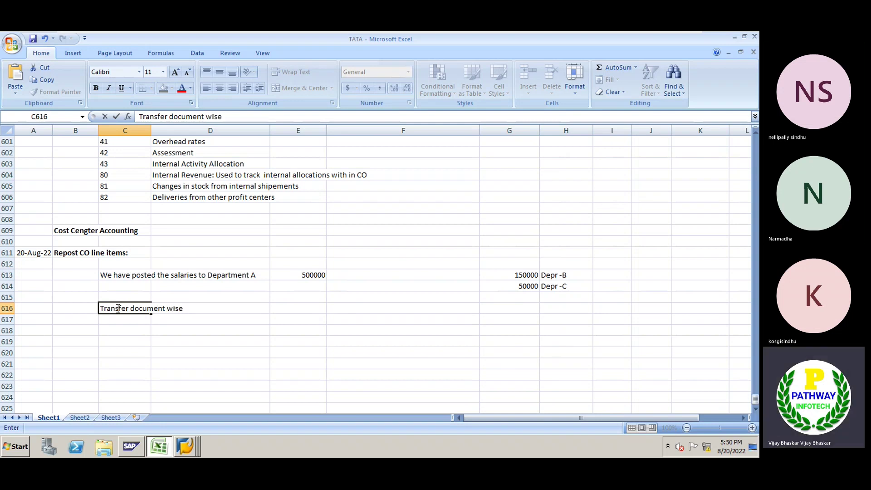
text(lLine ite)
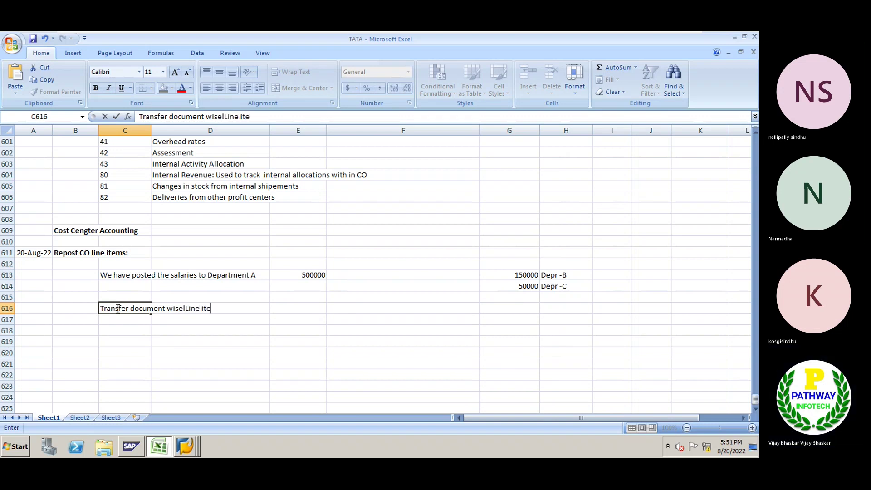
text(m)
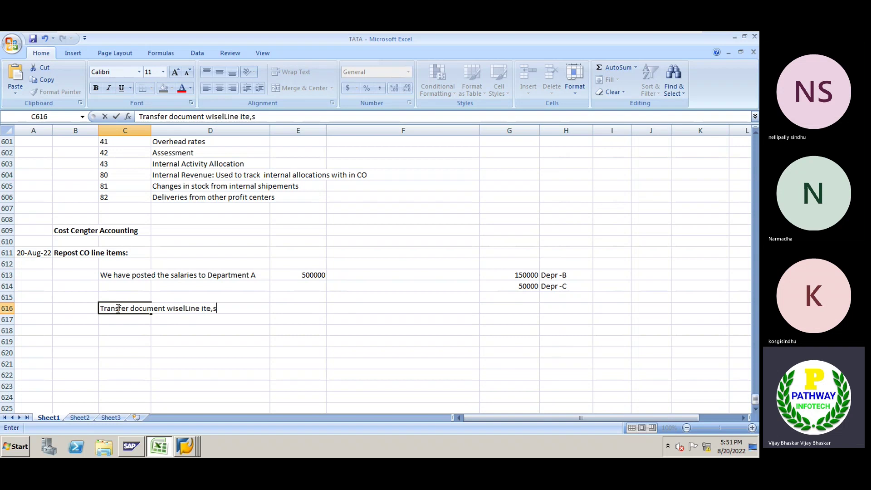
key(BackSpace)
text(m wise)
key(Return)
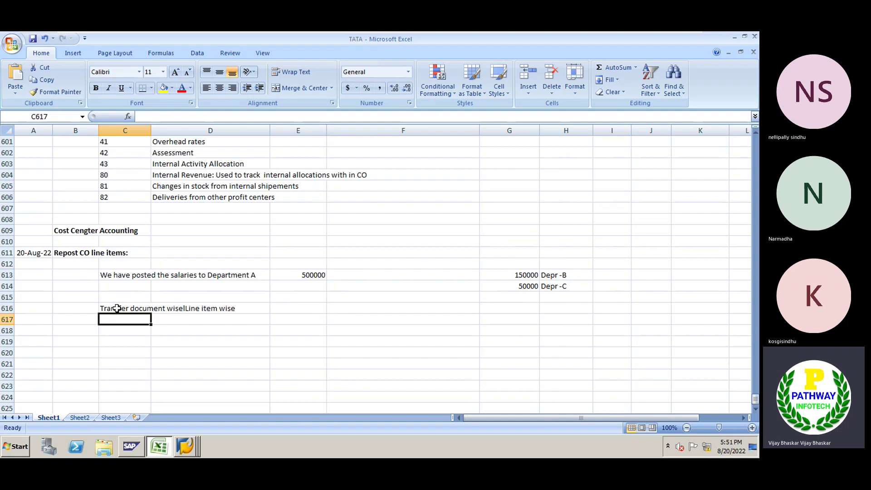
Enter the note "NO FI documemt will be generated" in cell C617
text(NO F)
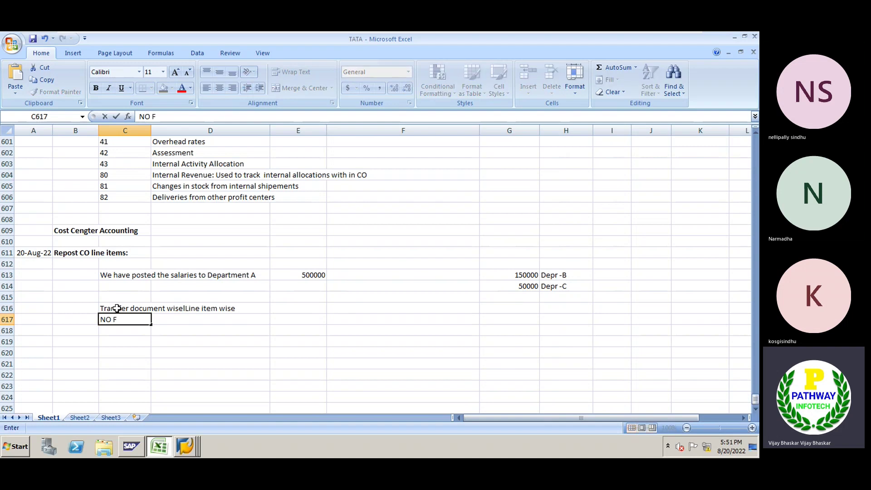
text(I documemt will )
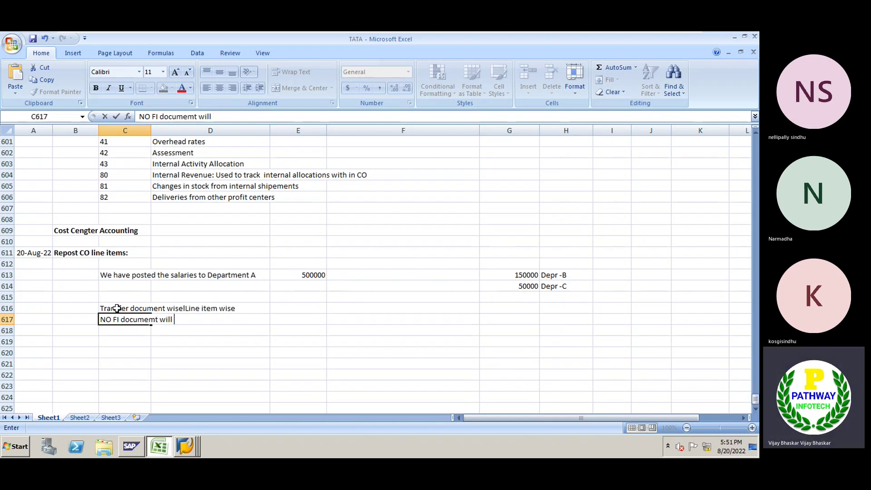
text(be generated)
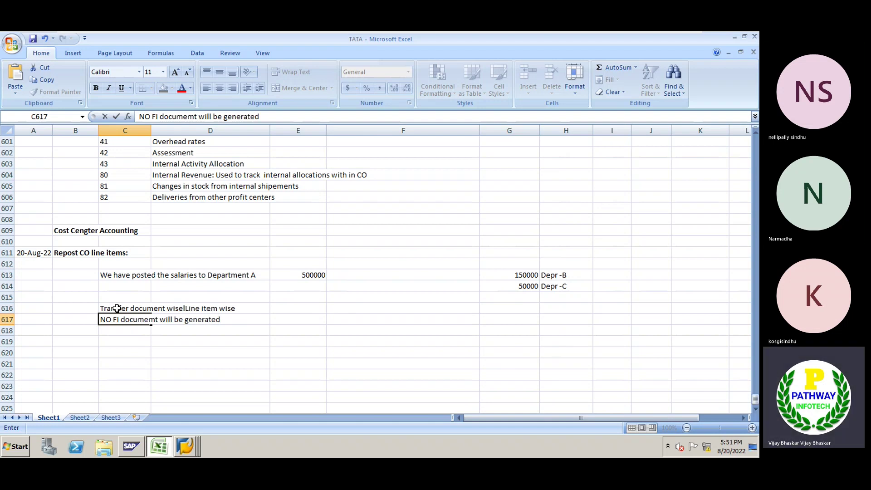
key(Return)
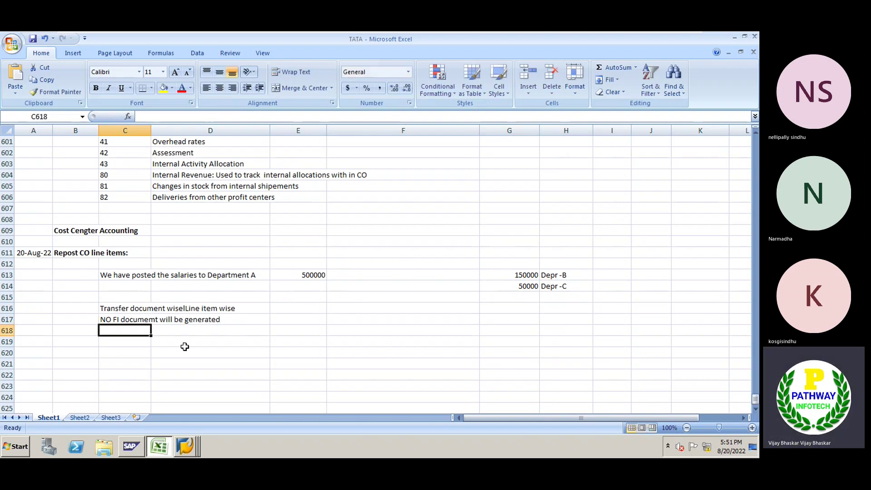
click(118, 319)
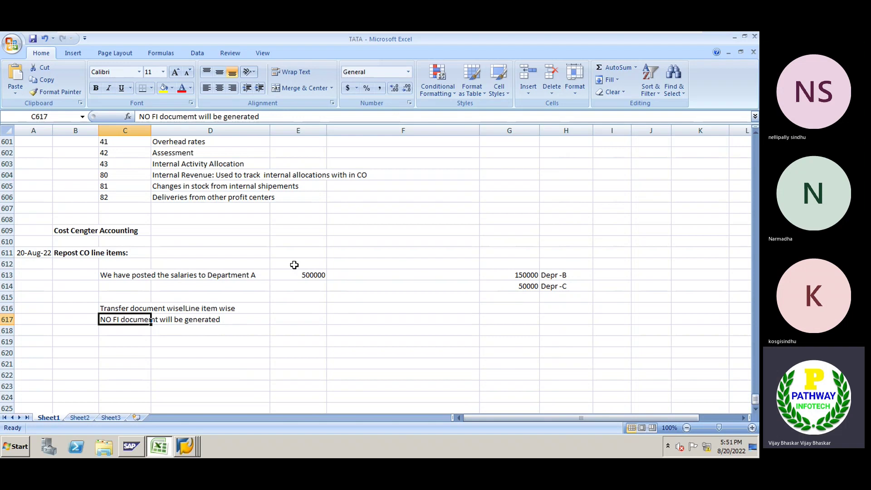
click(314, 275)
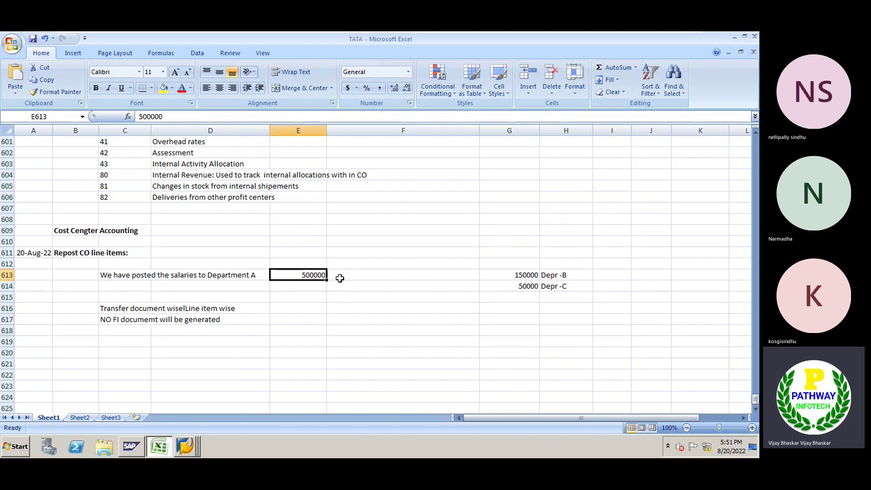
click(219, 277)
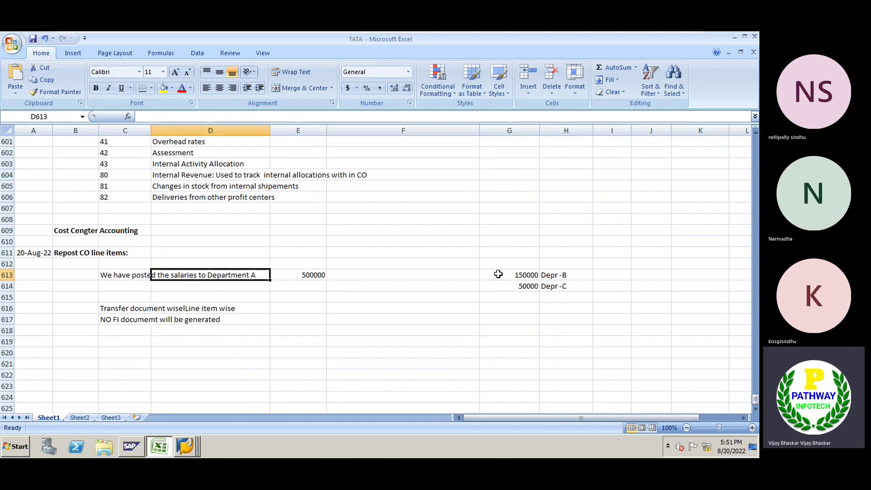
click(531, 275)
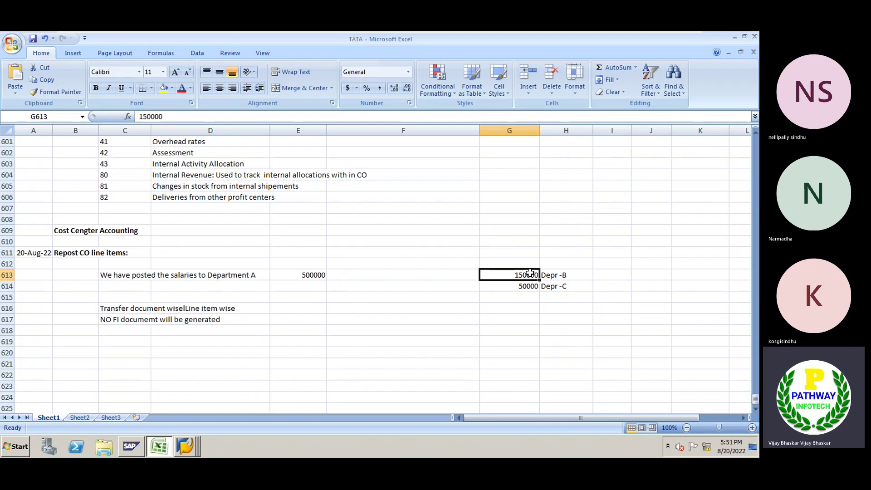
click(549, 274)
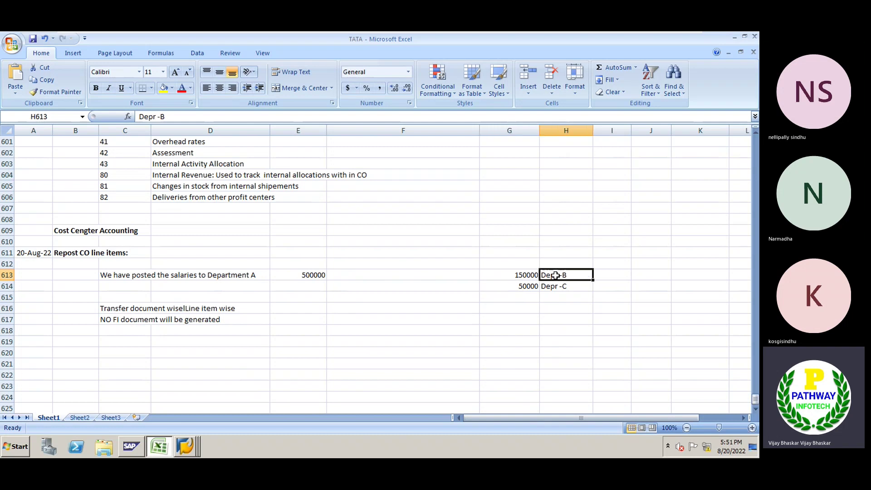
drag(509, 276, 564, 284)
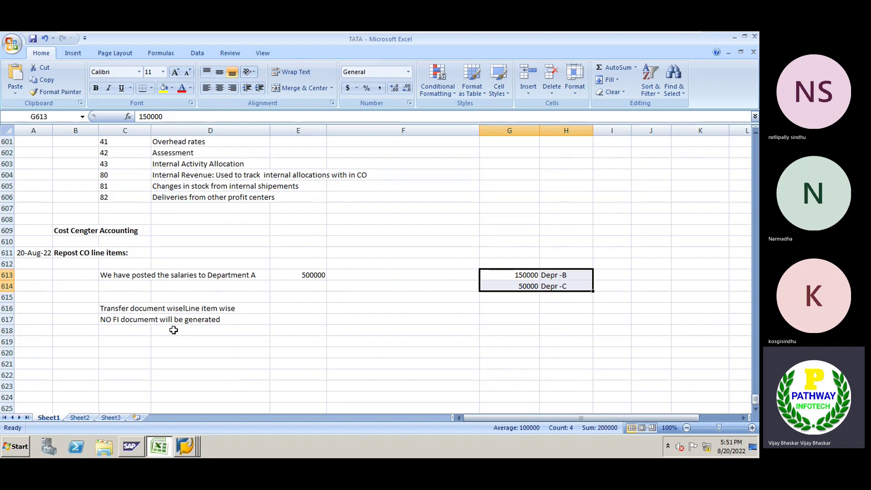
Enter the note "Only CO document will be generated" in cell C618
click(113, 327)
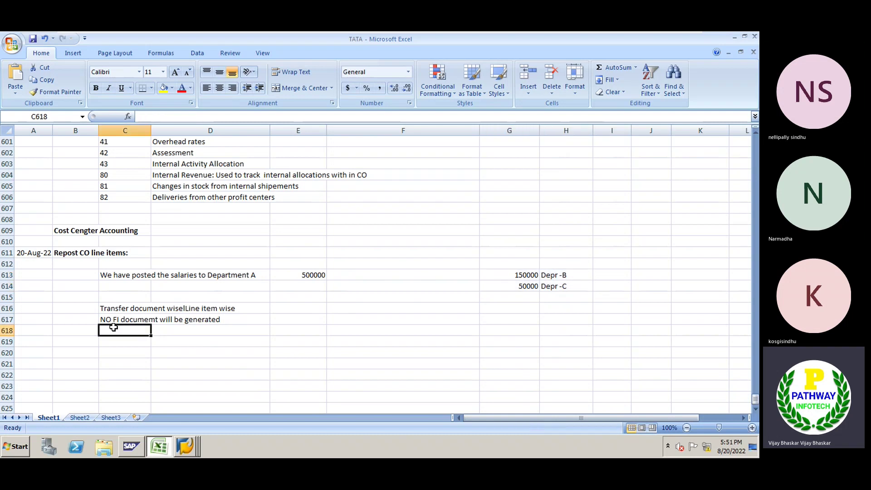
text(Only CO)
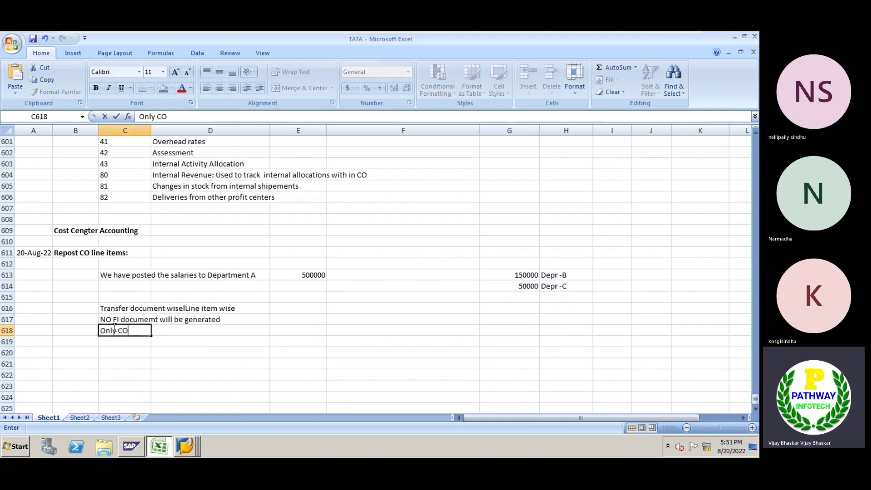
text( document )
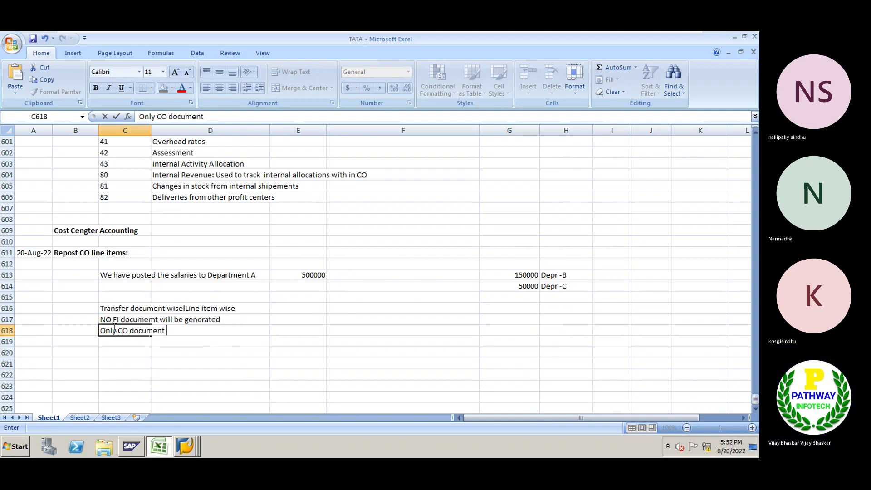
text(will )
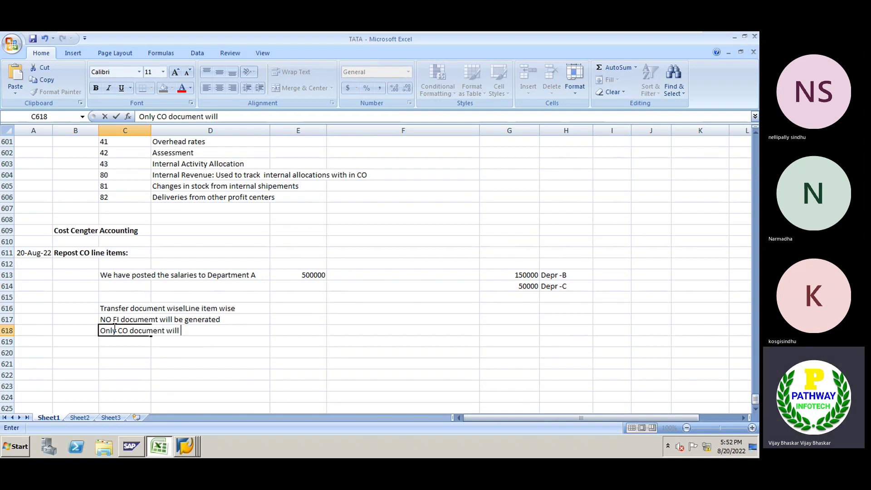
text(be generated)
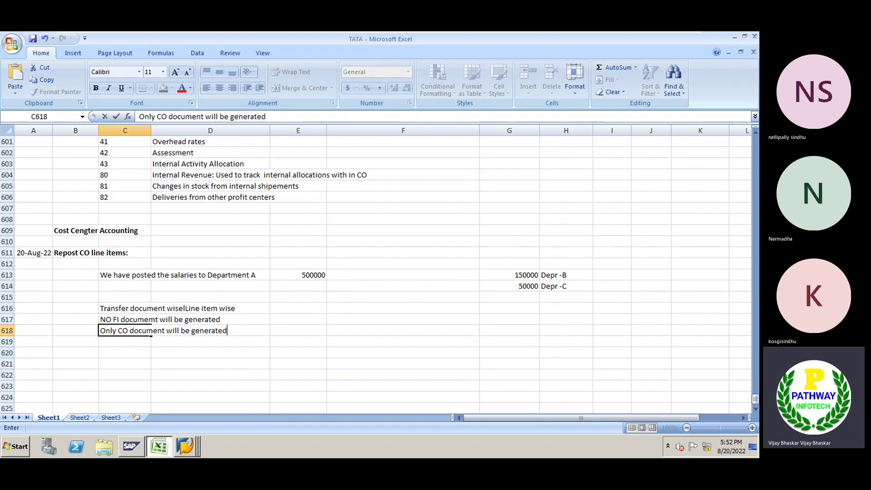
key(Tab)
click(122, 353)
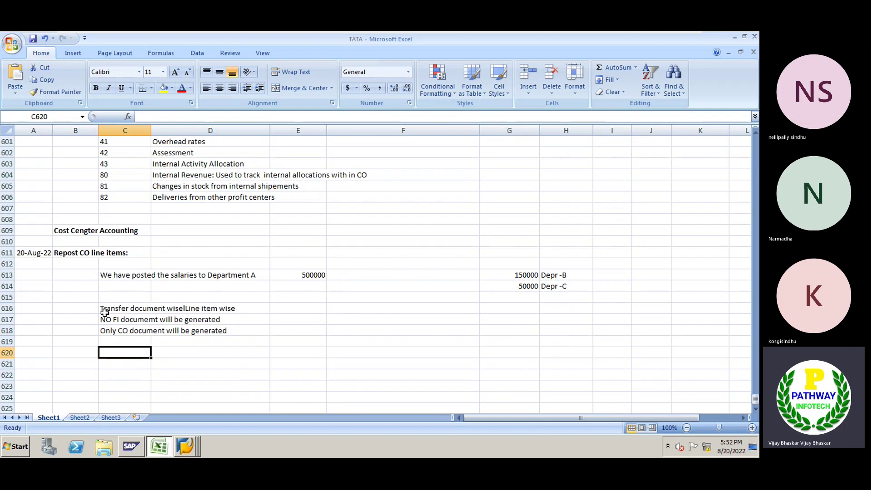
drag(104, 310, 127, 337)
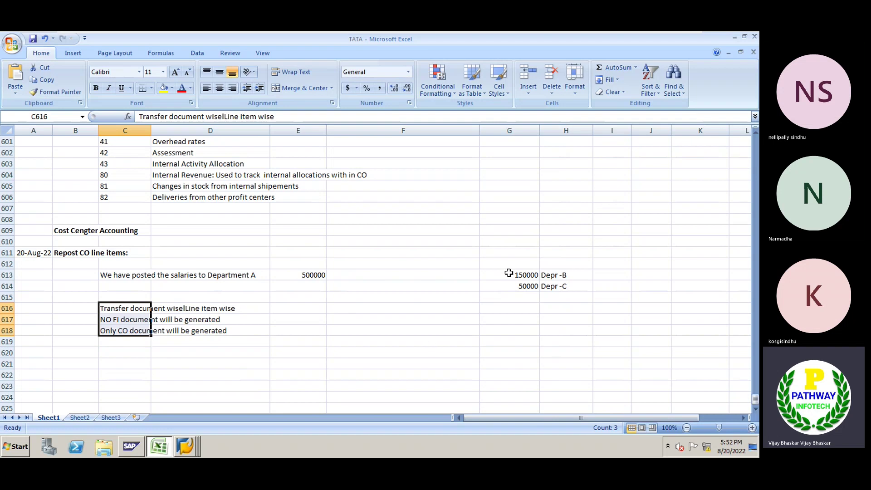
Move the department B and C amounts with their labels from G613:H614 to the block starting at F613
drag(509, 273, 556, 284)
key(ctrl+c)
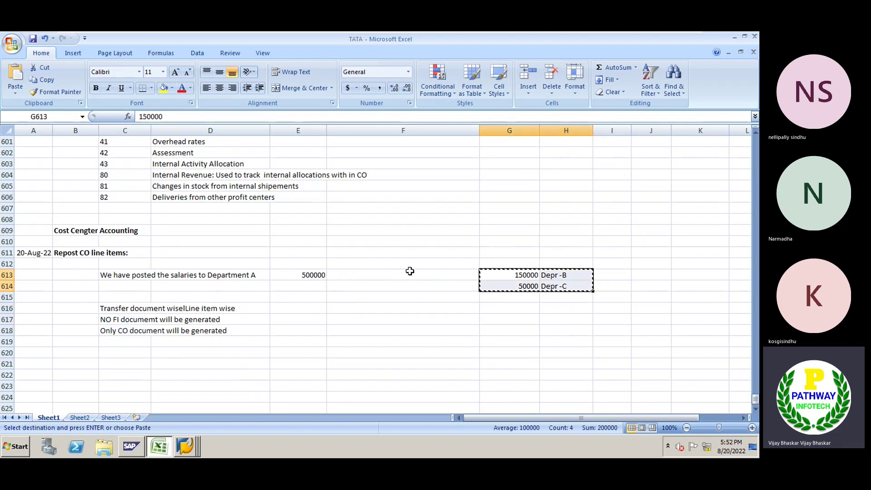
click(399, 278)
key(Return)
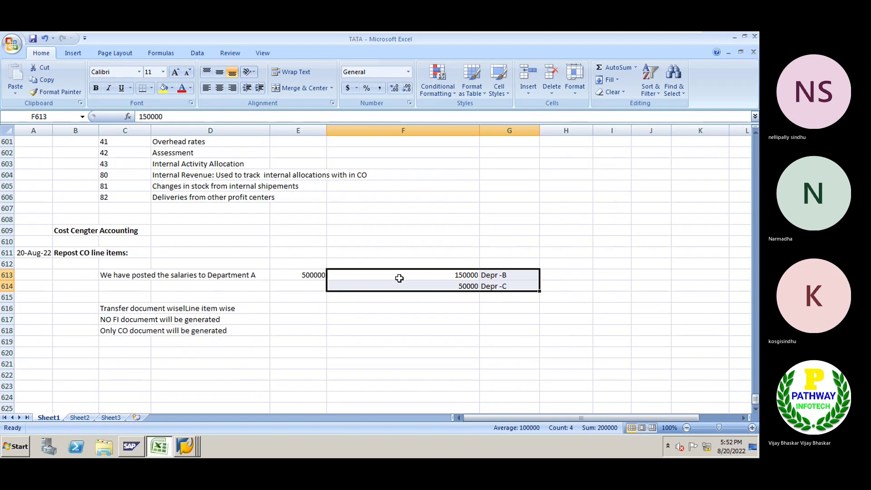
click(226, 354)
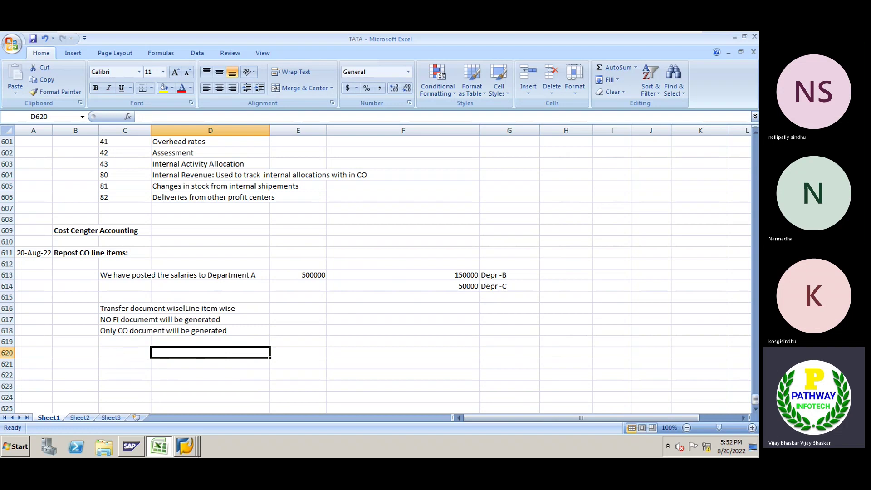
Switch to the SAP session displaying the G/L account and start line item reposting with transaction code /nkb61
click(186, 447)
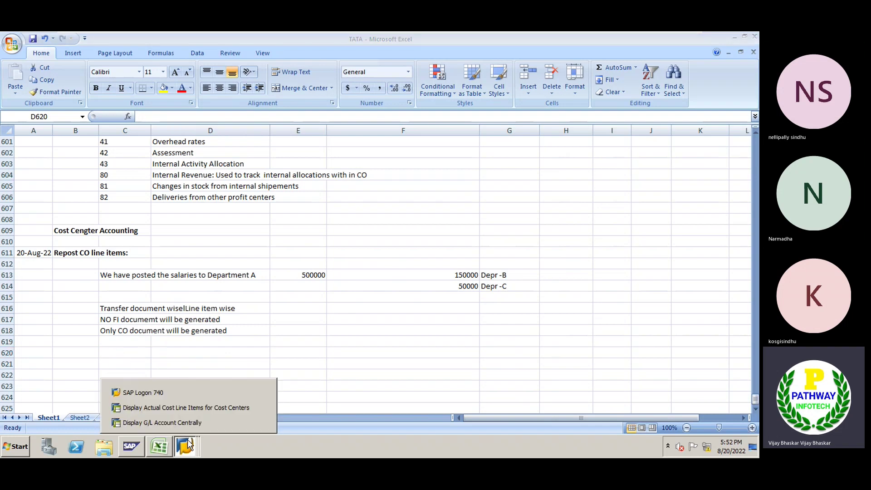
click(170, 423)
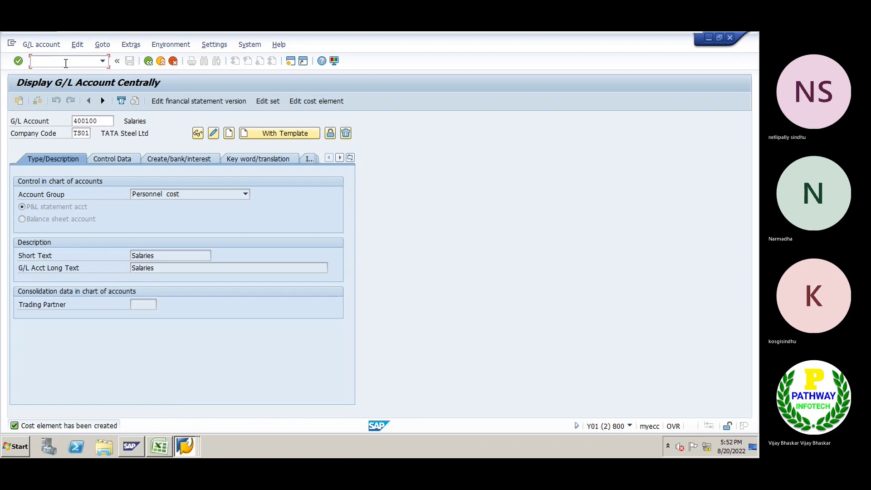
text(/nkb61)
key(Return)
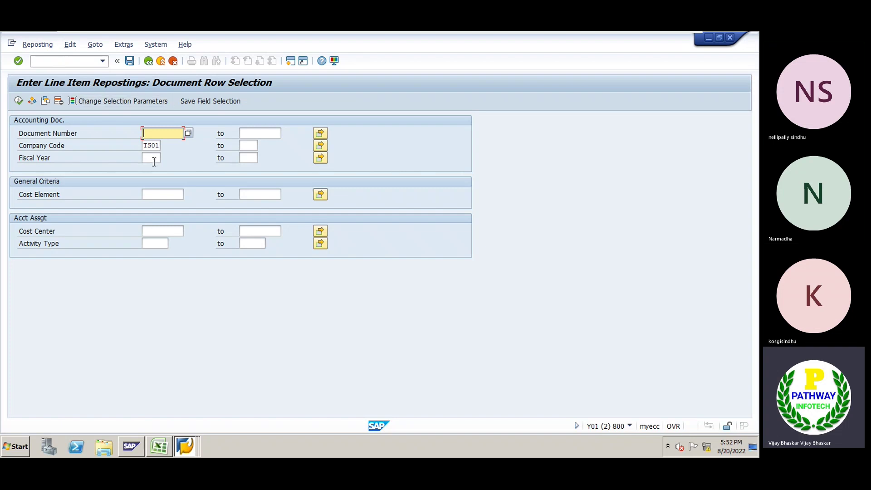
Switch back to the Excel notes and correct cell C616 to read "Transfer document wise, Line item wise"
click(159, 447)
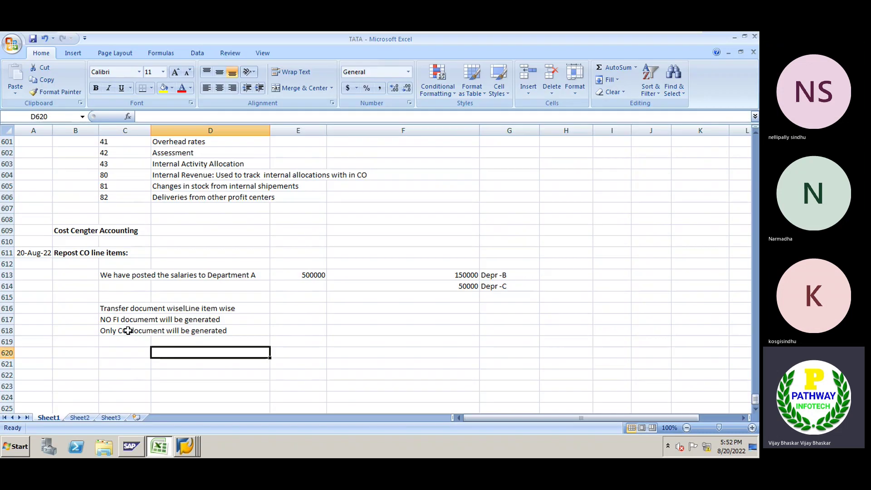
click(116, 310)
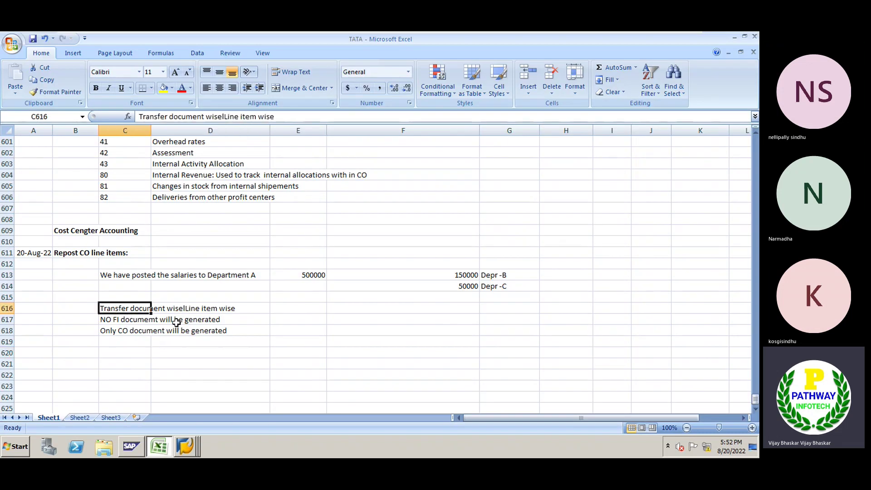
click(223, 117)
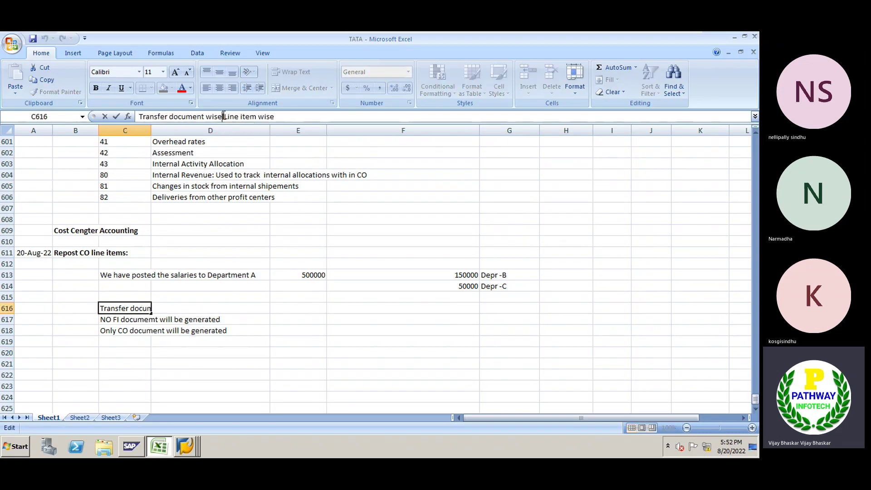
text(,)
key(Return)
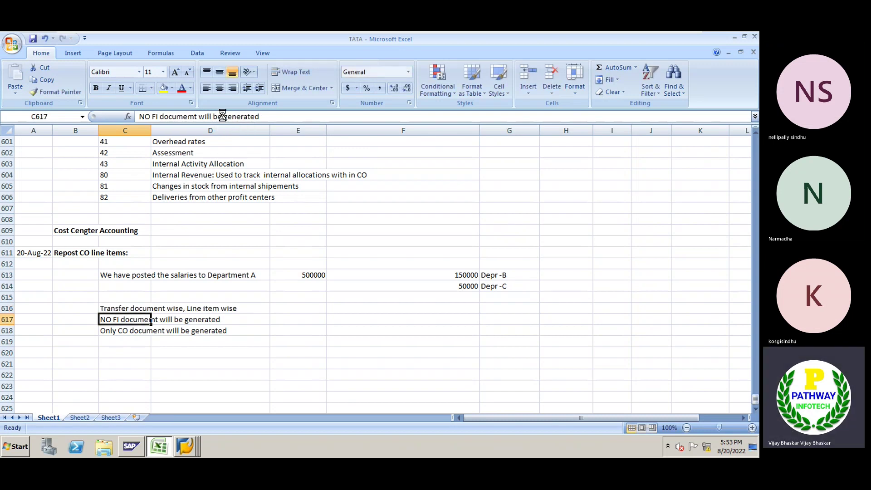
Return to SAP and list the line items for document number 17, company code TS01, fiscal year 2022
key(alt+Tab)
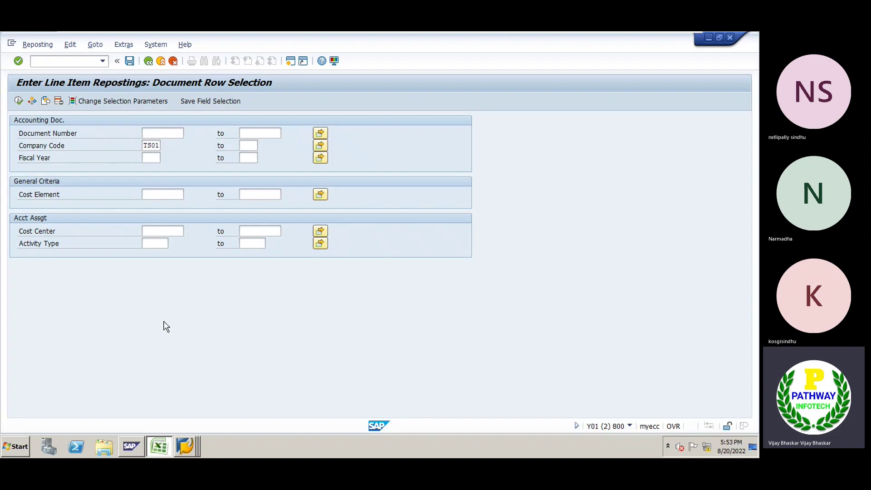
text(1)
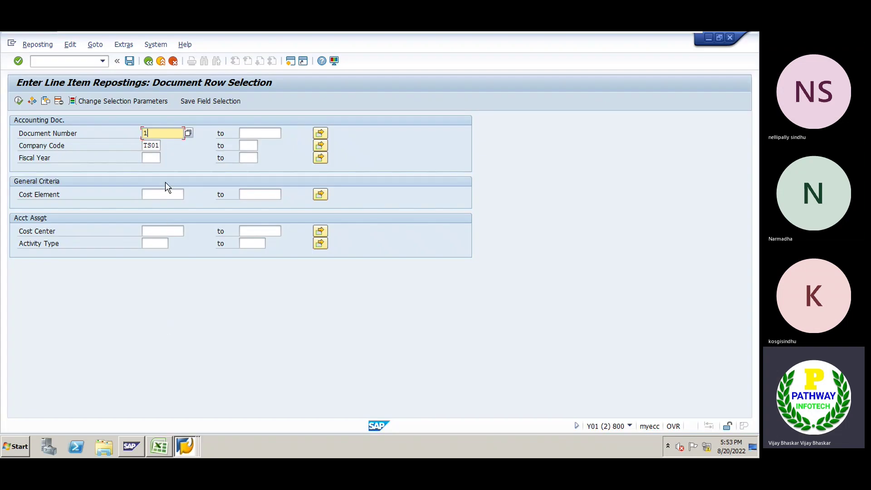
text(7)
key(alt+Tab)
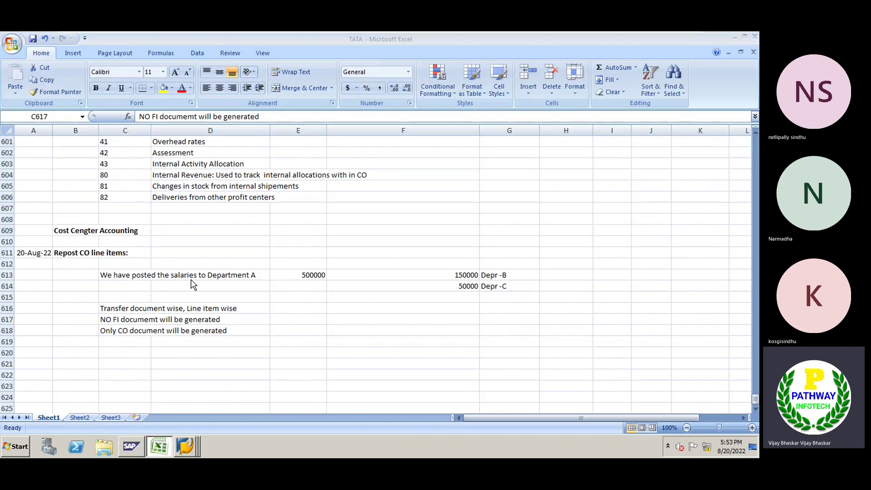
key(alt+Tab)
click(152, 158)
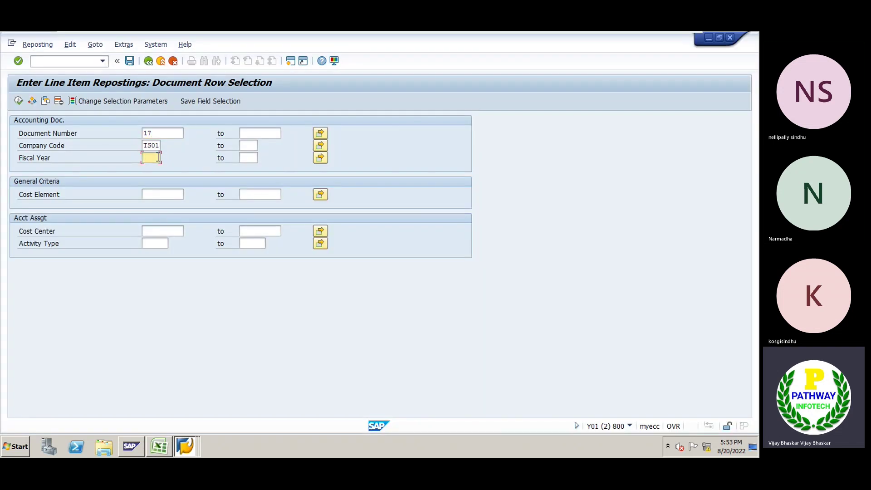
text(2022)
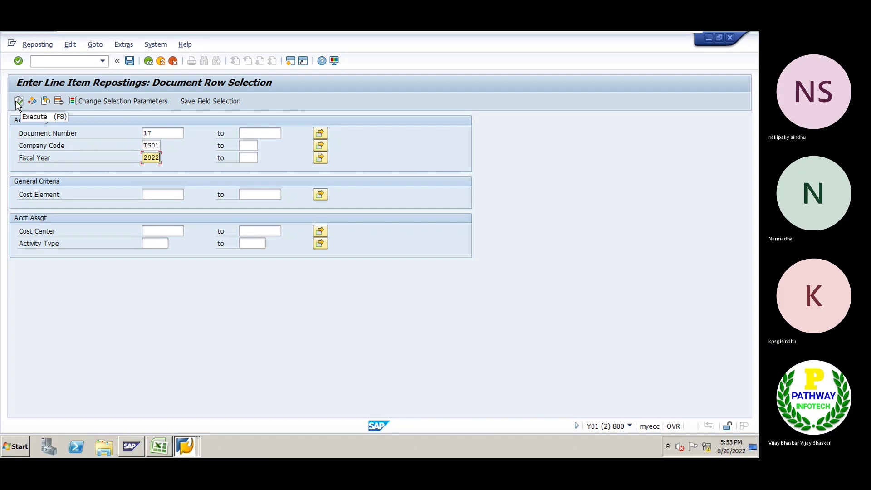
click(18, 101)
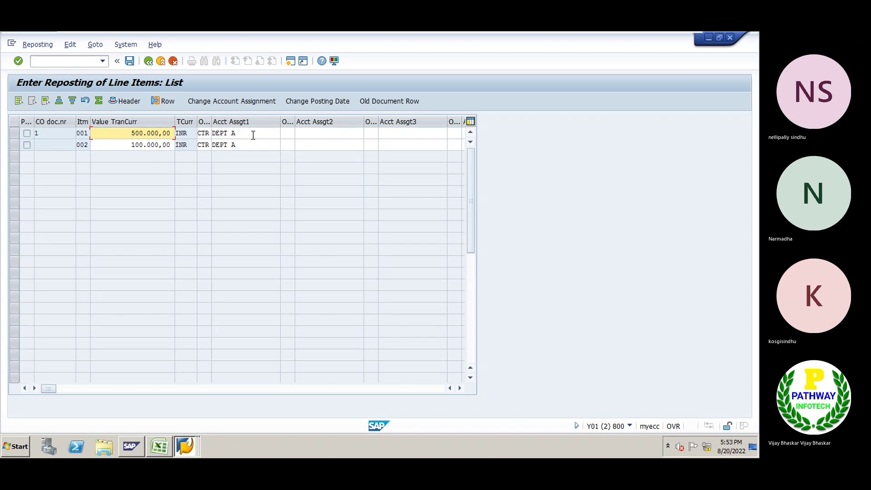
Open DEPT A line item 001 for individual processing of its reposting
click(15, 132)
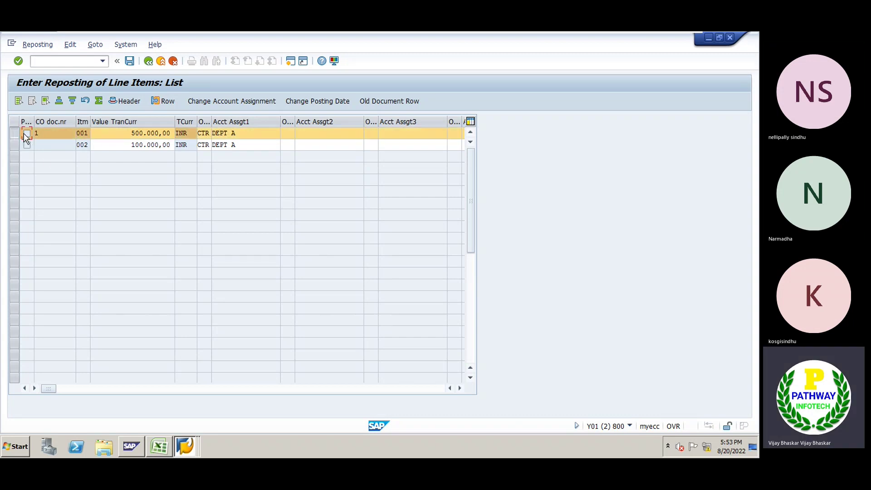
double_click(65, 136)
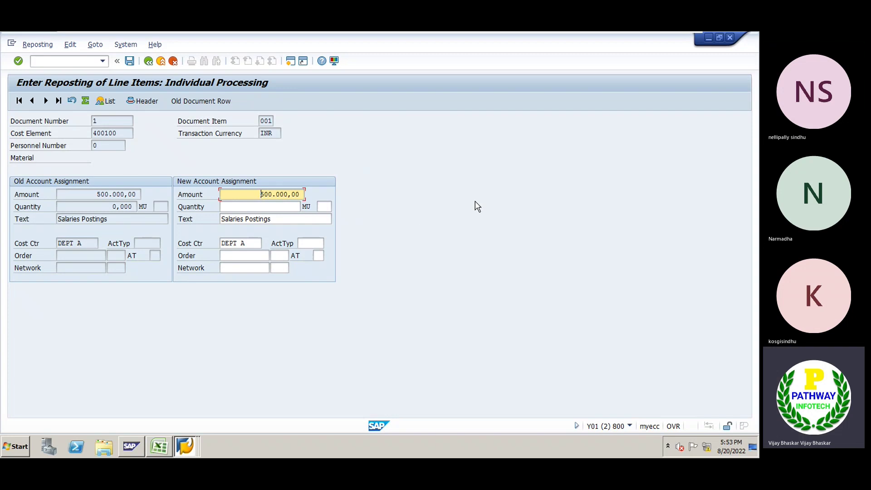
Set the new account assignment's amount to 150000 for the DEPT A salaries line item
key(Delete)
key(Delete)
key(Delete)
key(Delete)
key(Delete)
key(Delete)
key(Delete)
key(Delete)
key(Delete)
key(Delete)
text(150000)
Check the target department in the Excel notes, assign cost center DEPT B in SAP, and move on to the next item
click(252, 244)
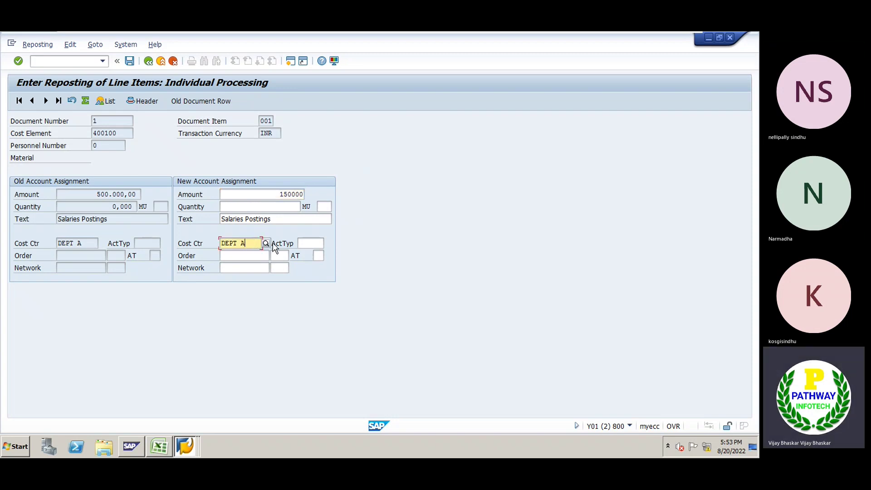
click(160, 446)
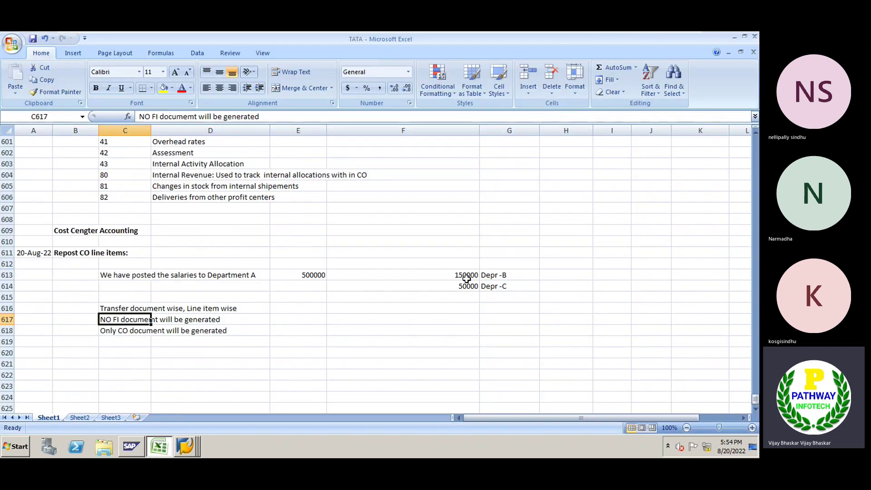
click(484, 274)
key(alt+Tab)
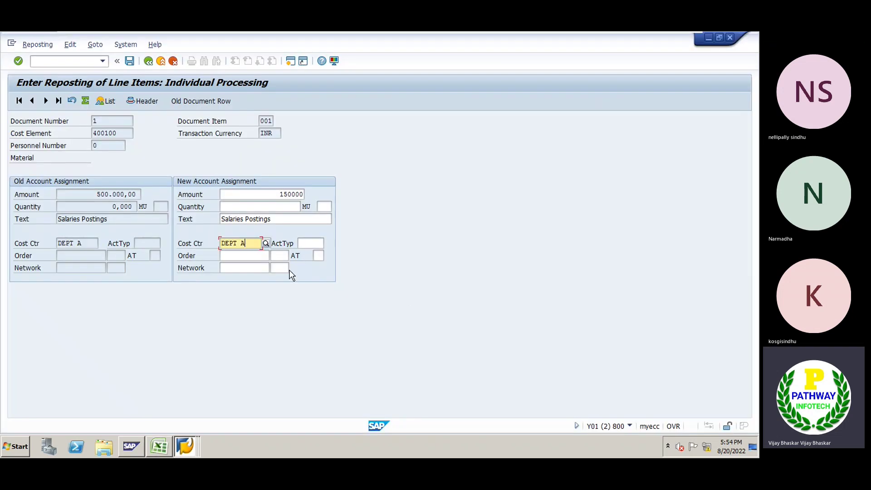
click(267, 244)
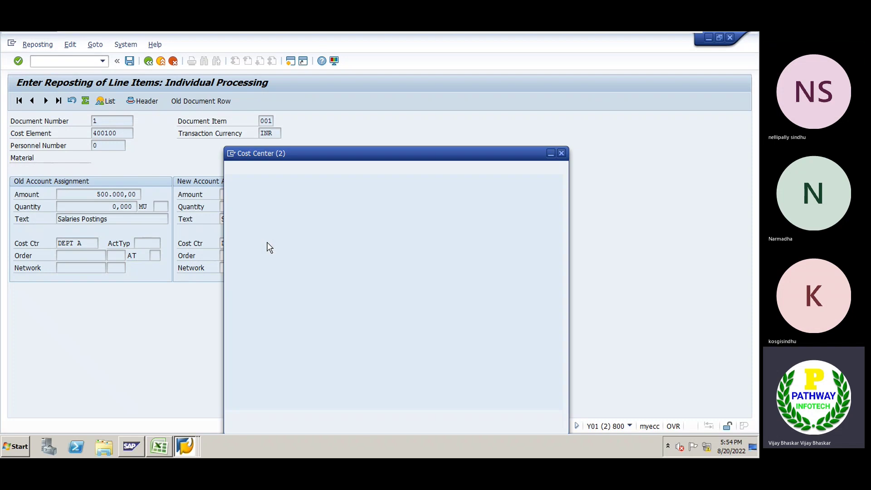
click(525, 417)
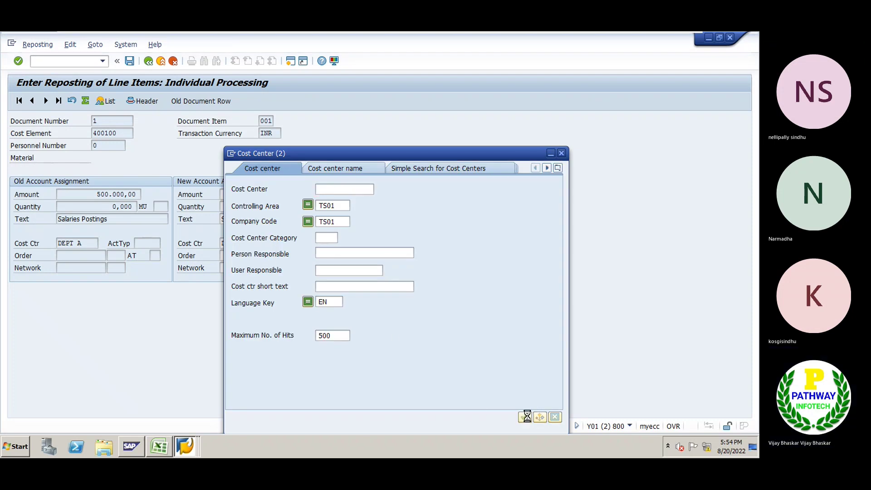
double_click(250, 113)
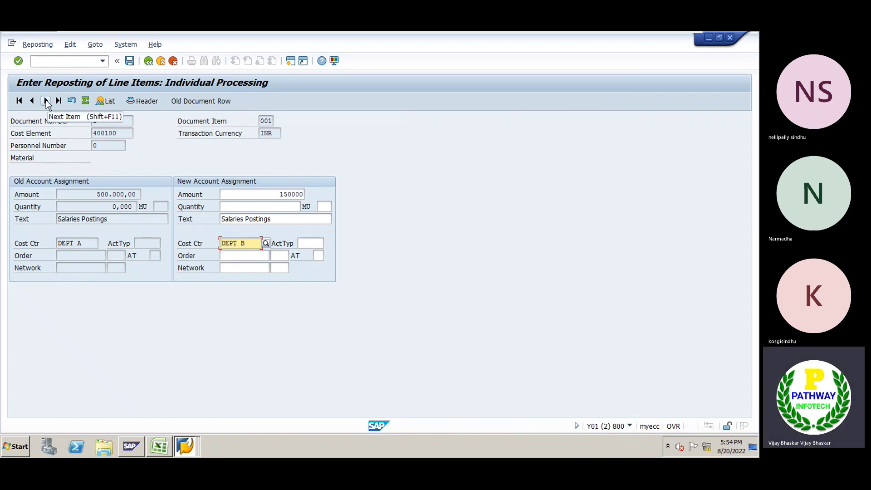
click(46, 102)
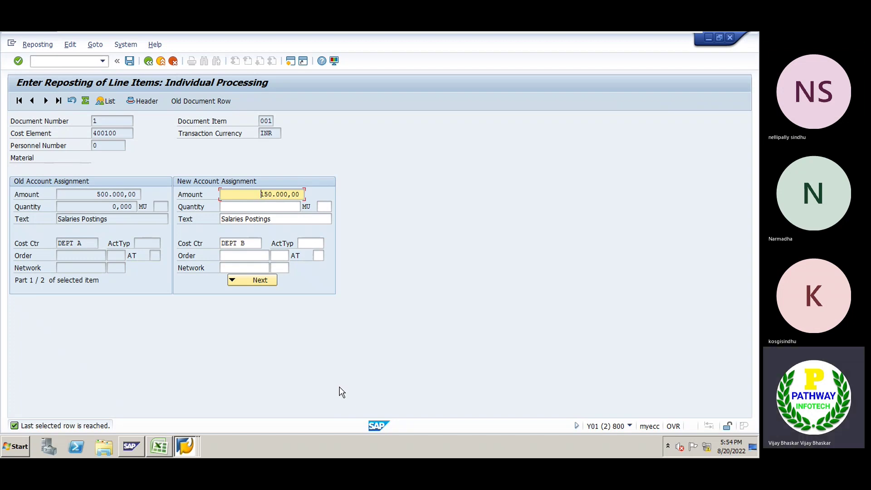
Set the new account assignment's amount to 50000 for part 1 of the salaries line item
key(Delete)
key(Delete)
key(Delete)
key(Delete)
key(Delete)
key(Delete)
key(Delete)
key(Delete)
key(Delete)
key(Delete)
text(50000)
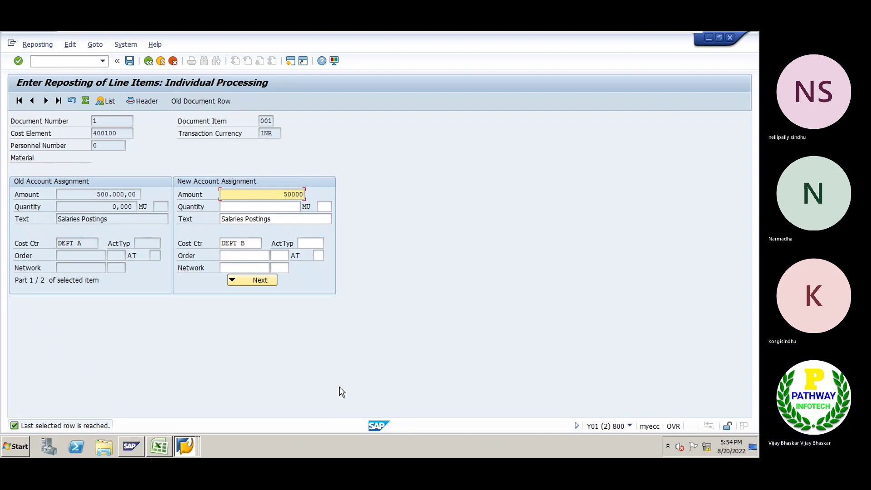
Choose cost center DEPT C for part 1 of the new account assignment and confirm the entry
click(256, 248)
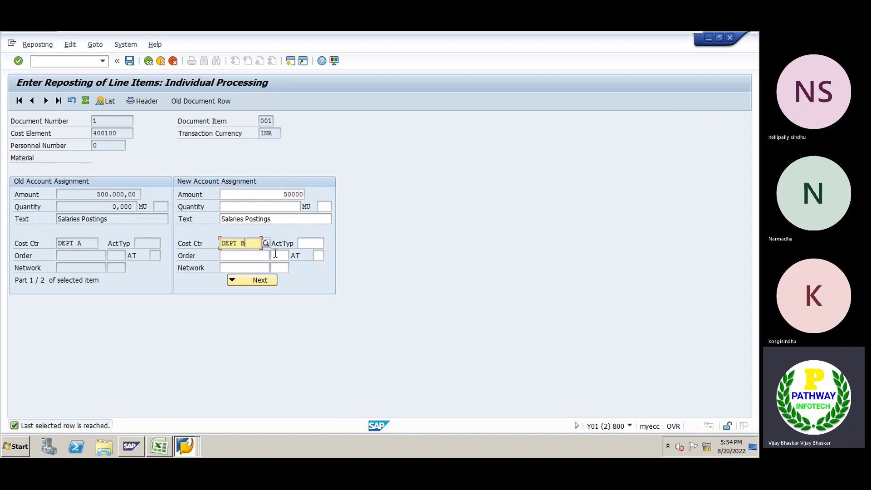
click(263, 244)
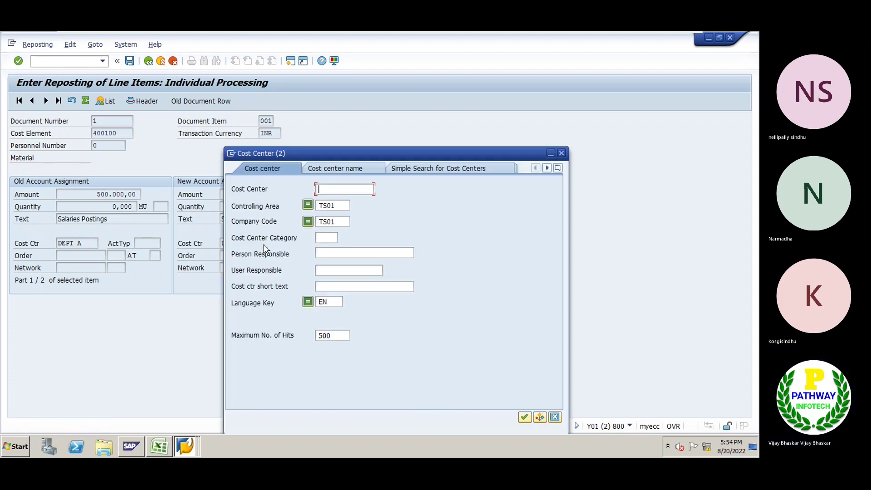
click(525, 417)
double_click(246, 124)
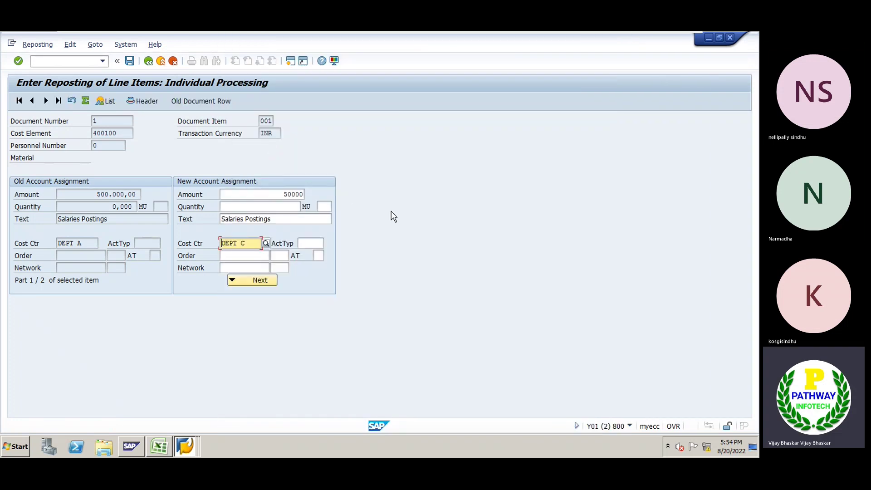
key(Return)
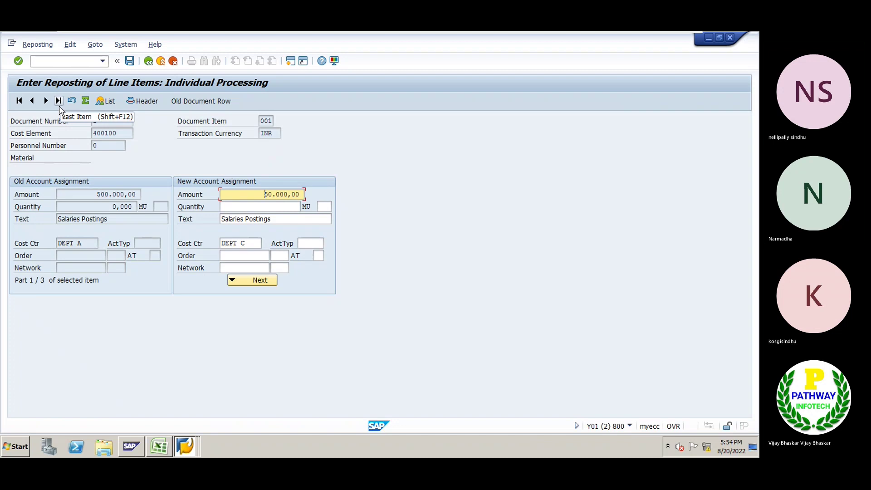
Go to part 2 of the split line item and set its new amount to 150000
click(232, 282)
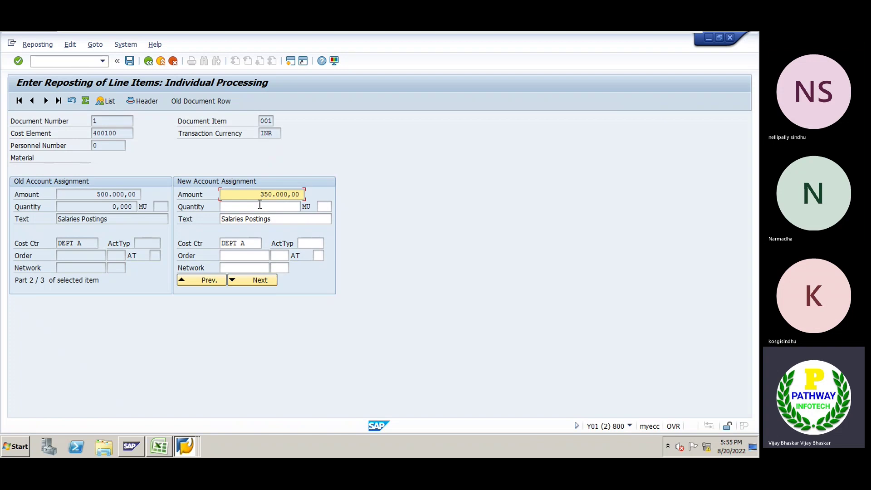
click(180, 278)
click(233, 280)
key(Delete)
key(Delete)
key(Delete)
key(Delete)
key(Delete)
key(Delete)
key(Delete)
key(Delete)
key(Delete)
text(15)
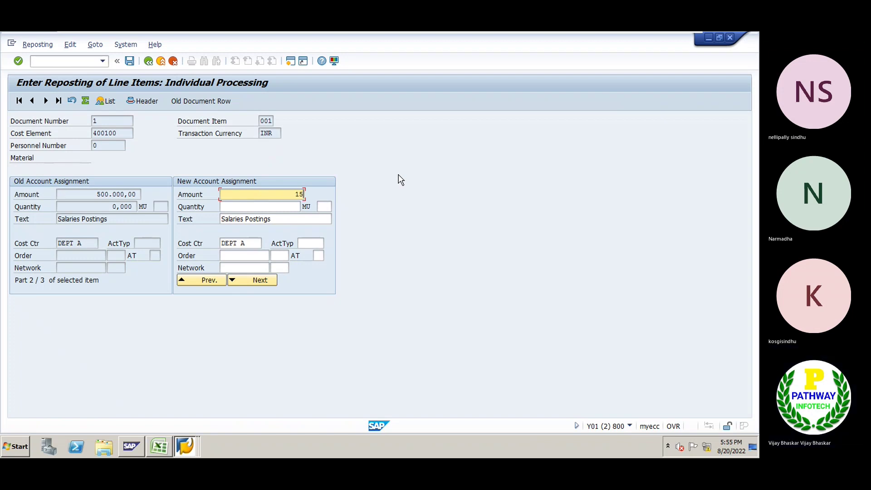
text(0000)
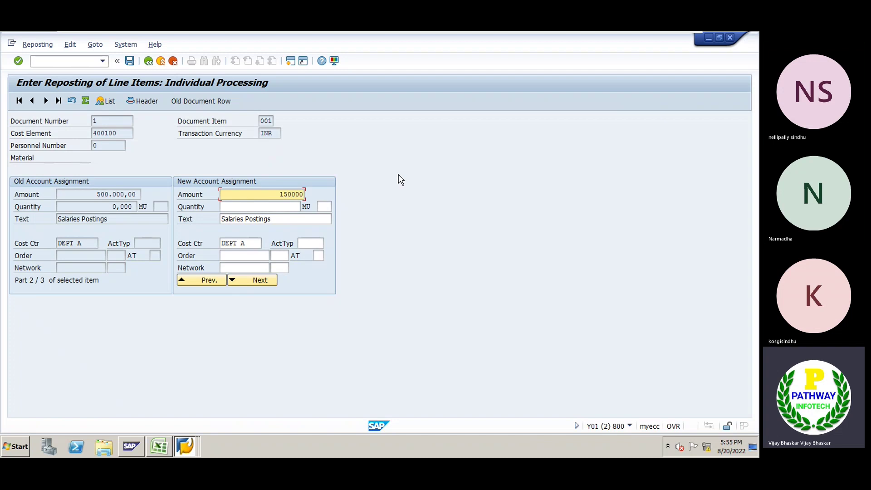
Set the cost center of part 2 to DEPT B and post the line item reposting
click(253, 243)
key(BackSpace)
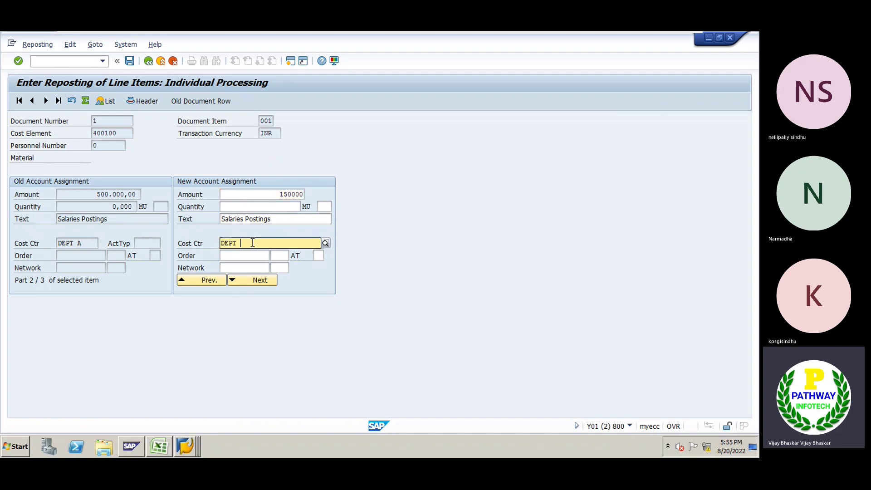
text(B)
key(Return)
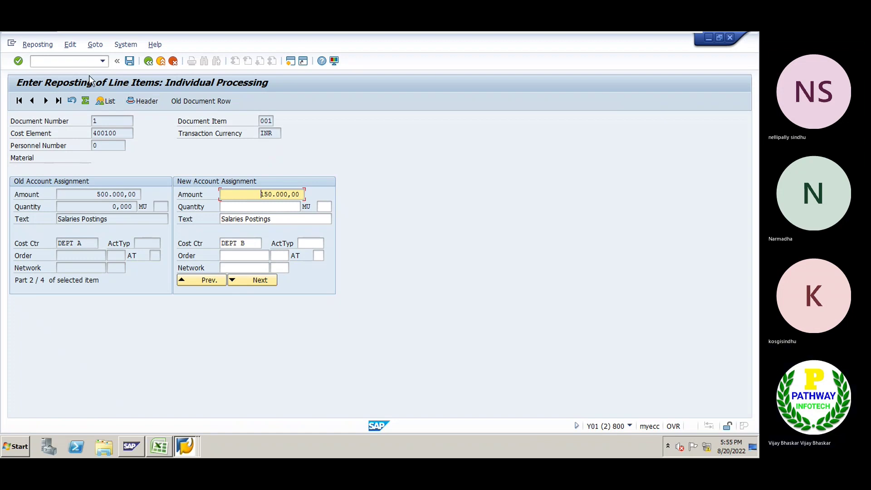
click(130, 62)
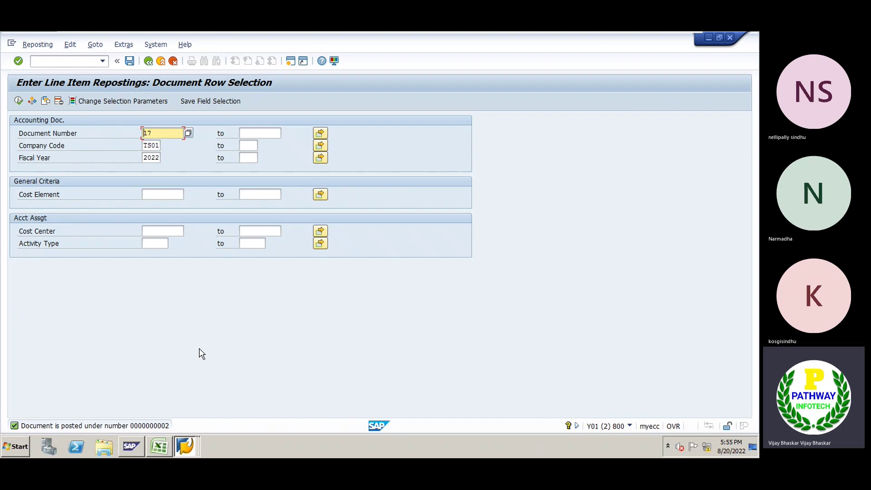
Switch to the SAP session with the actual cost line items for cost centers and exit the existing list to its selection screen
click(191, 444)
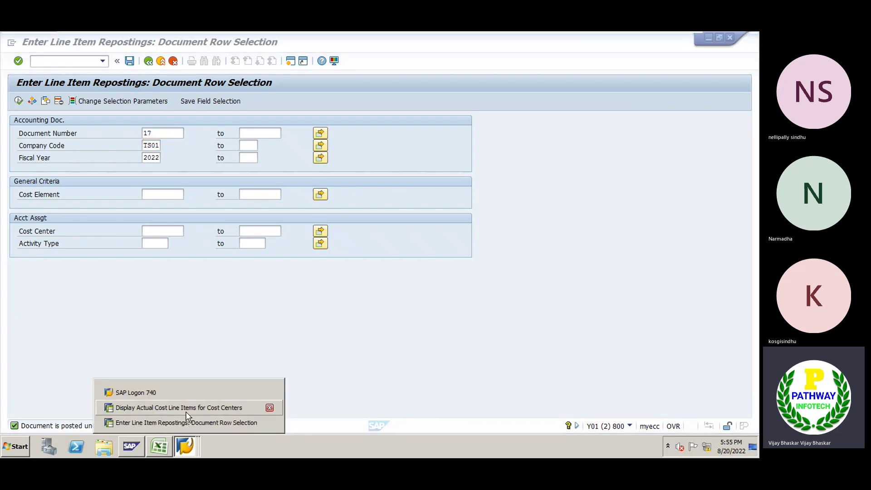
click(185, 409)
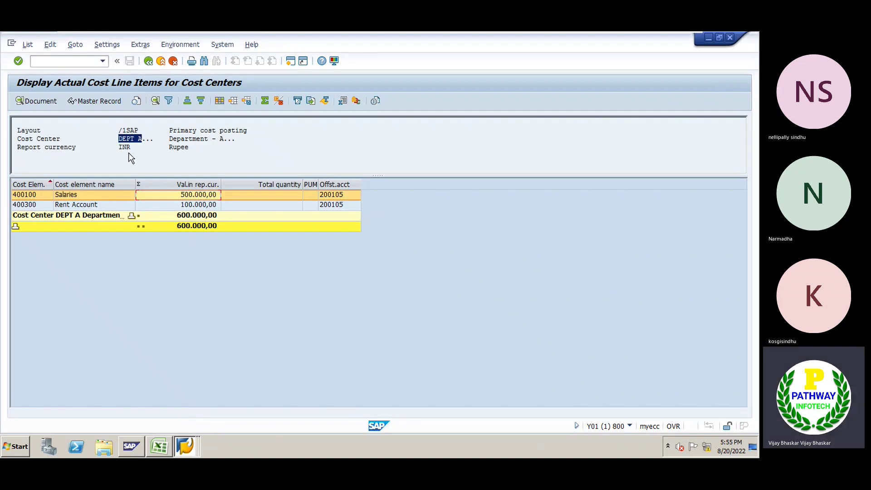
click(149, 61)
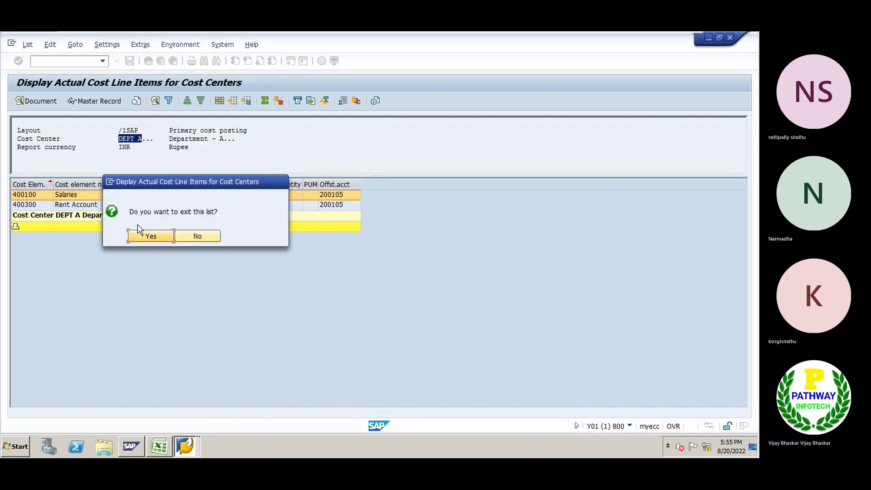
click(141, 237)
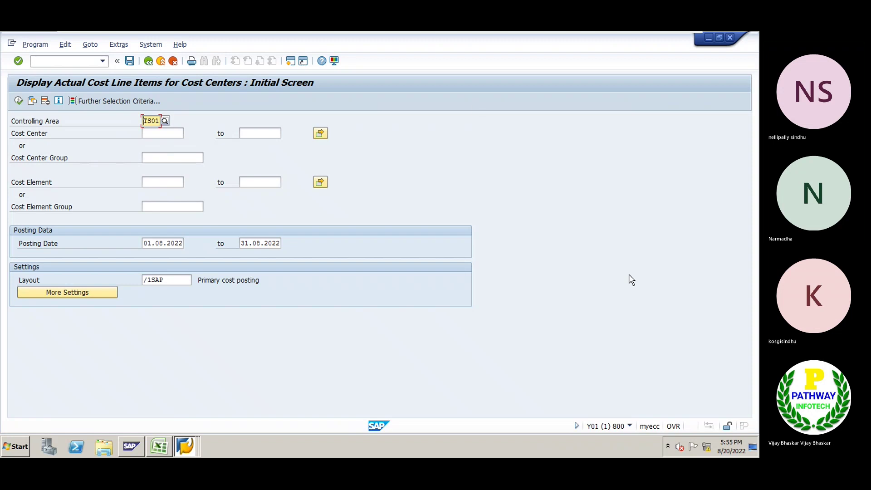
click(631, 421)
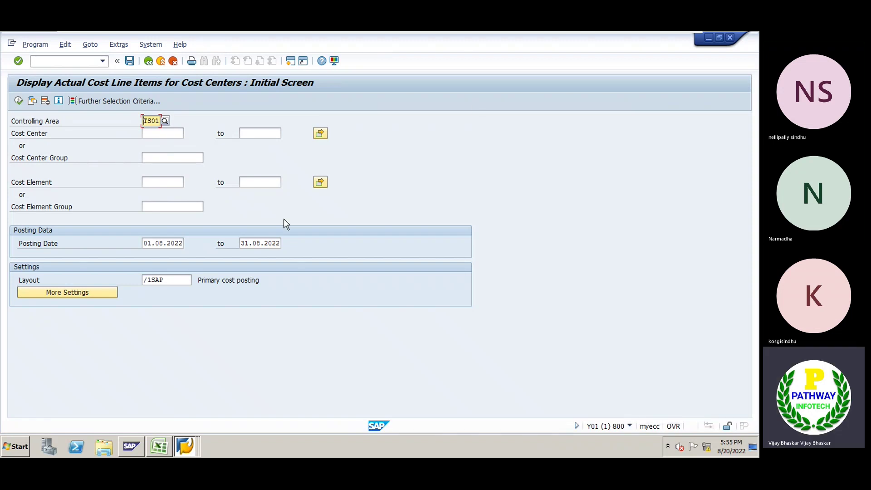
Select cost center DEPT A and display its actual cost line items for 01.08.2022 to 31.08.2022
click(160, 133)
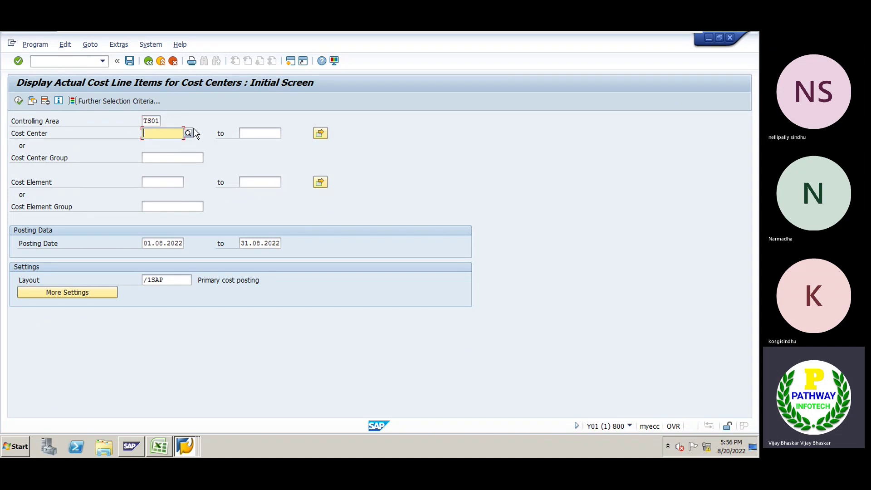
click(188, 133)
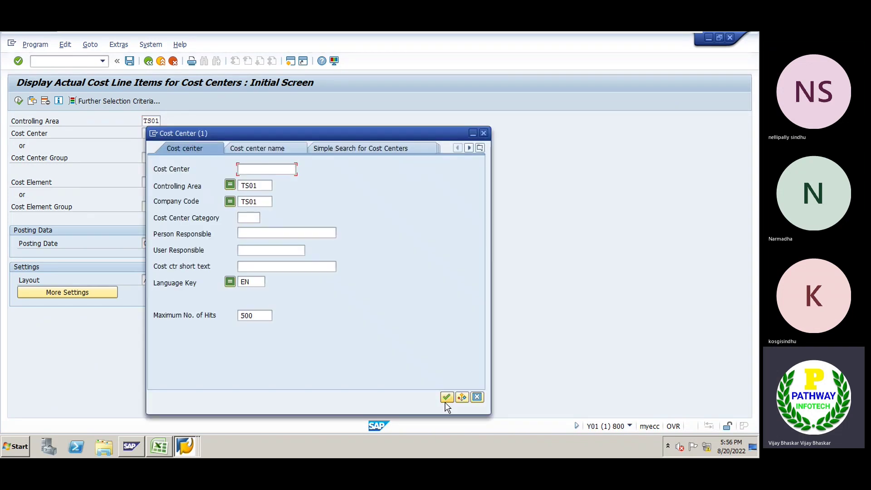
click(446, 401)
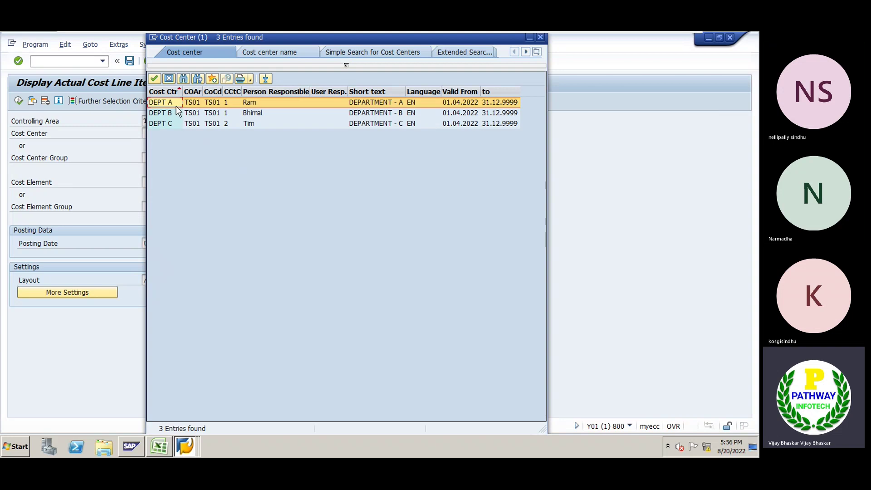
click(176, 105)
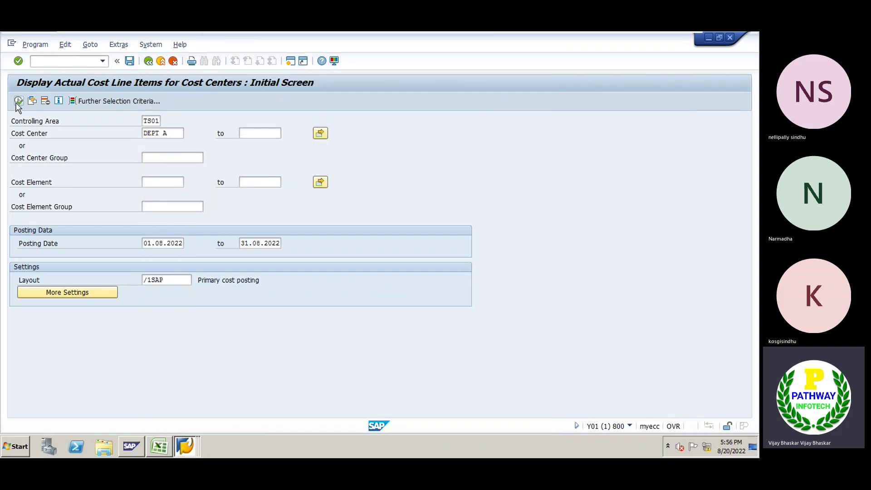
click(18, 101)
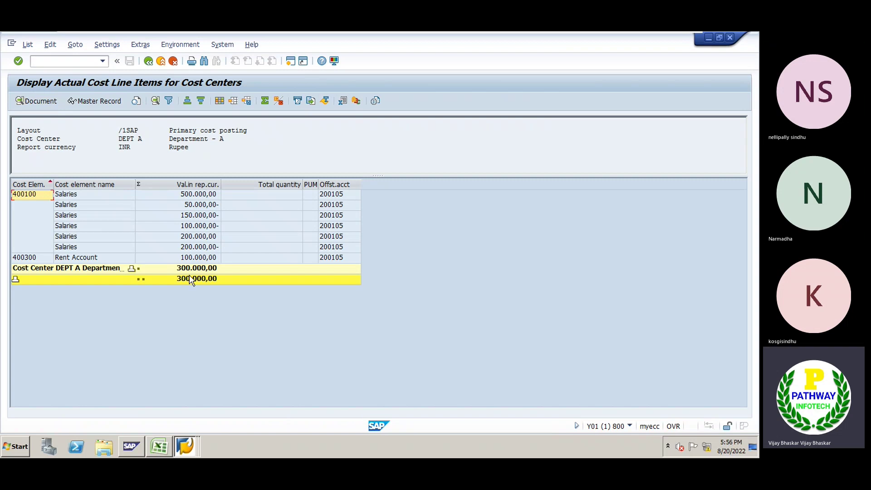
Examine DEPT A's original salaries posting, reposted amounts and cost center total, and return to the Excel notes
click(194, 196)
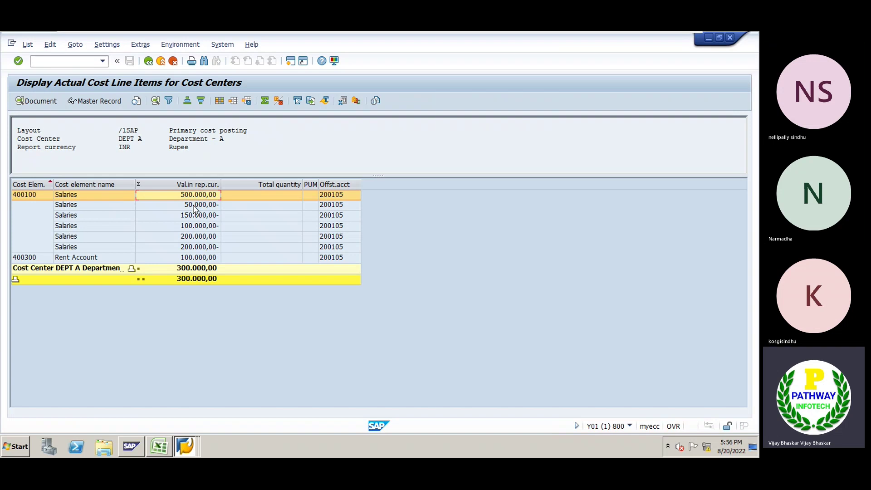
click(195, 206)
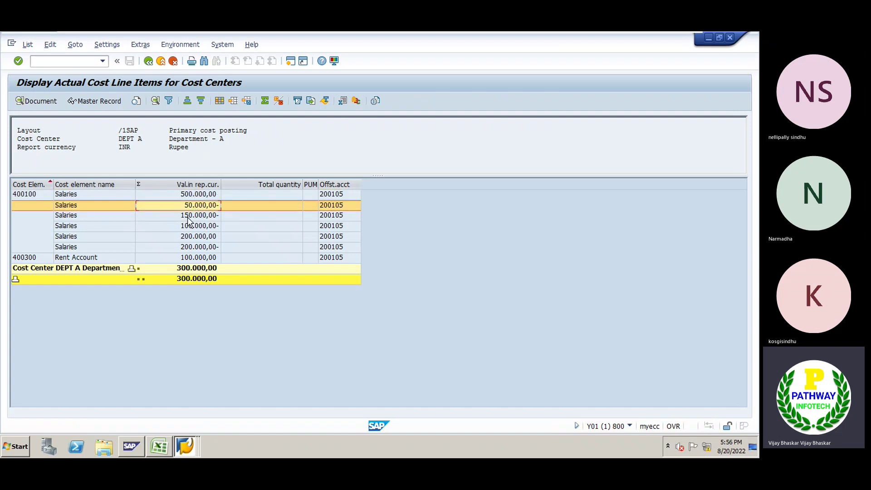
click(188, 216)
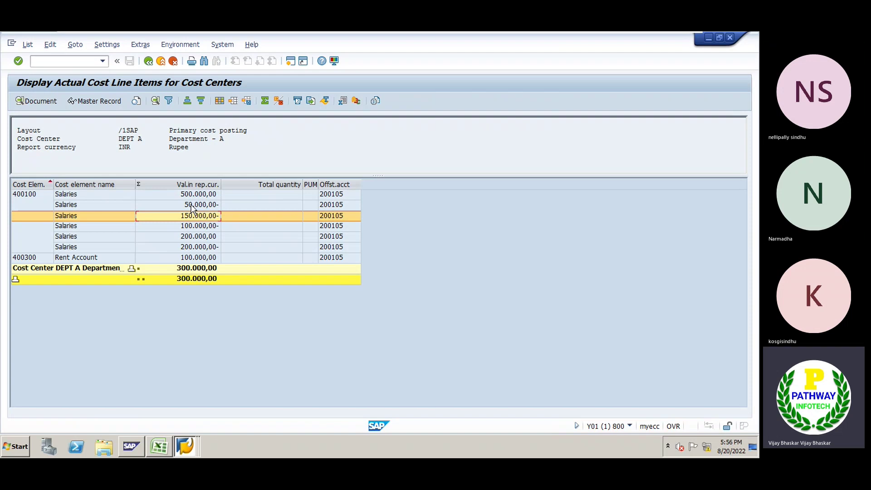
click(192, 207)
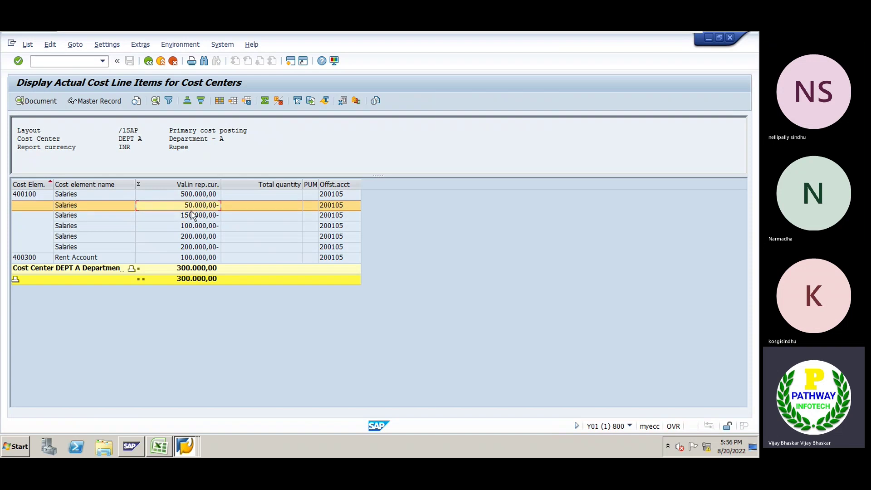
click(194, 216)
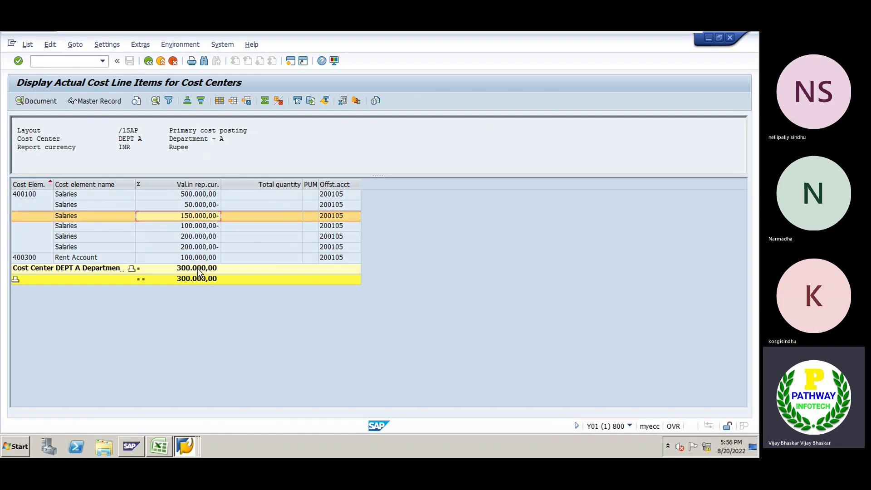
click(200, 269)
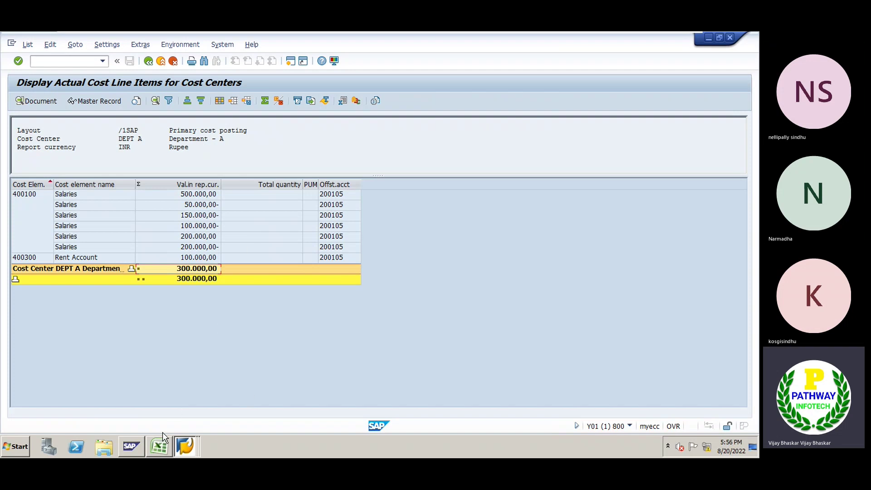
click(159, 447)
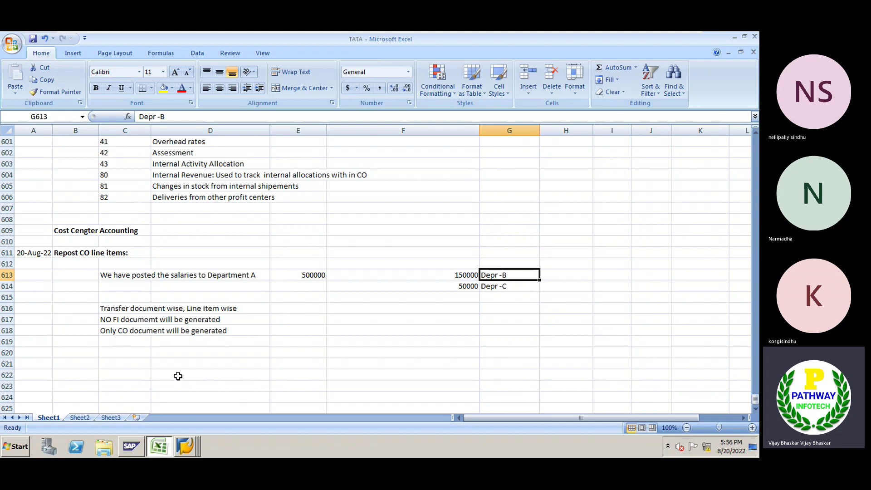
Enter the heading "Reposts Costs (Business Transaction RKU1)" in cell B621 and make it bold
click(82, 362)
text(Tra)
key(BackSpace)
key(BackSpace)
key(BackSpace)
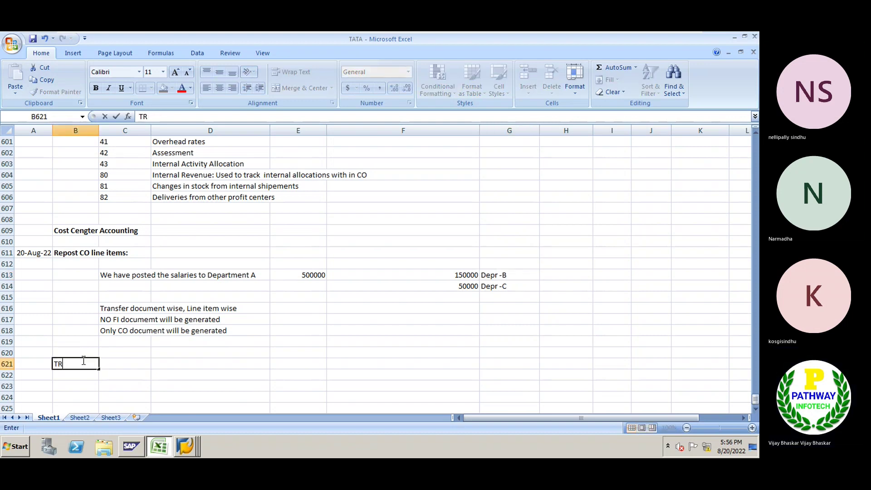
text(Reposti)
key(BackSpace)
text(s Costs)
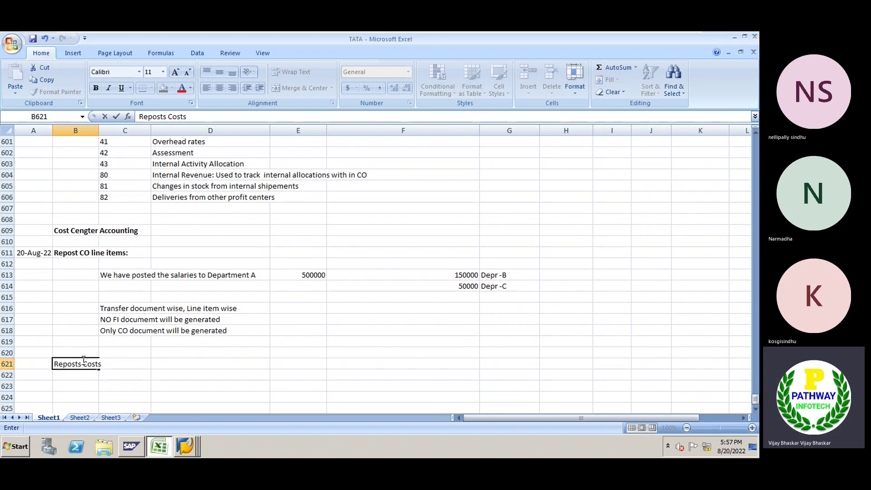
text( (Business Tran)
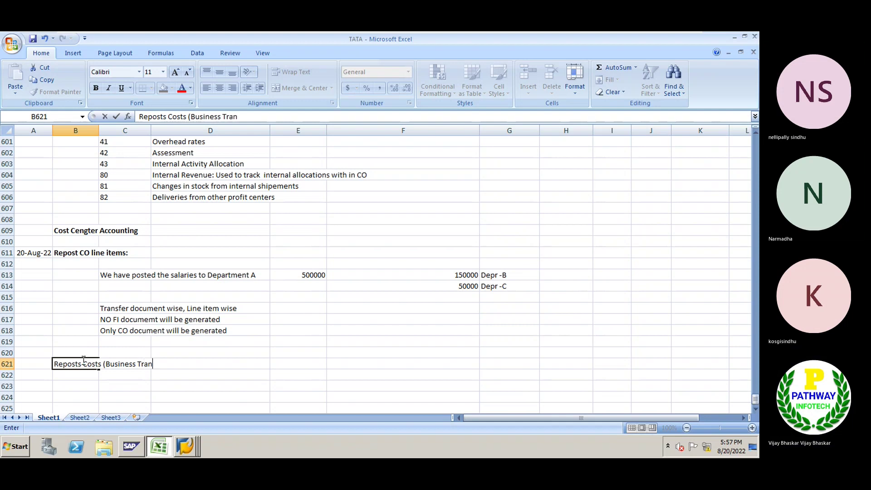
text(saction)
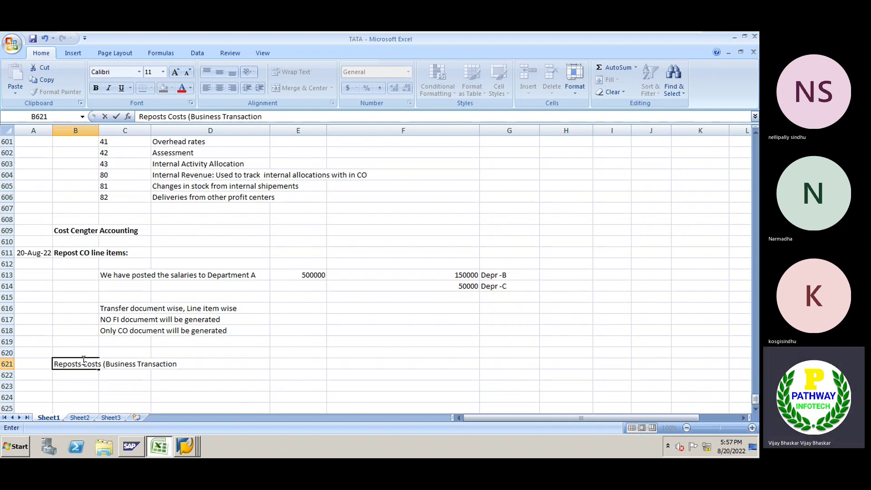
text( RK)
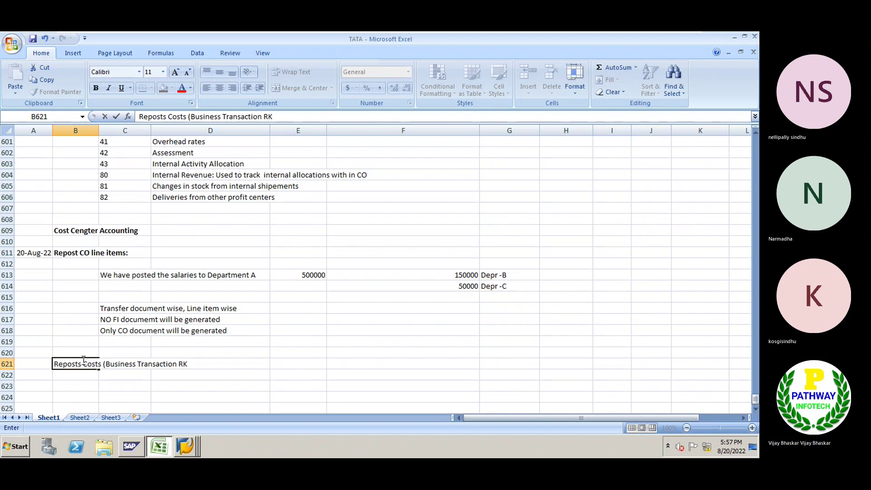
text(U1))
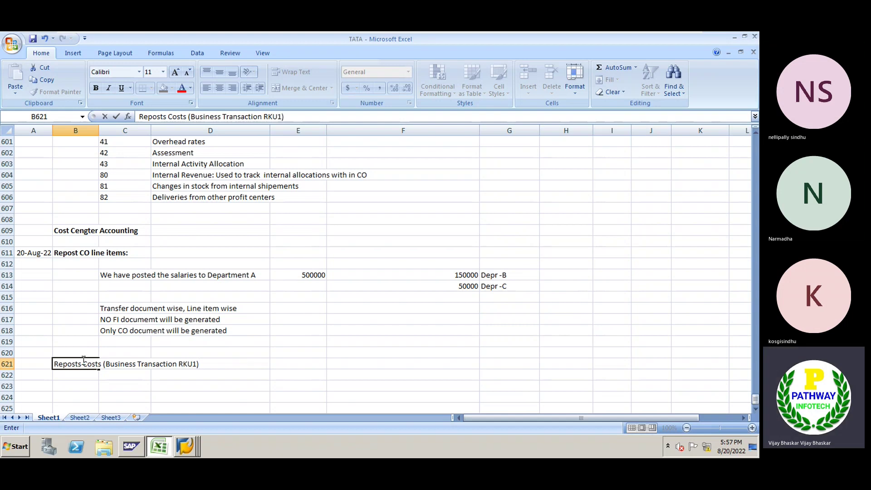
key(Return)
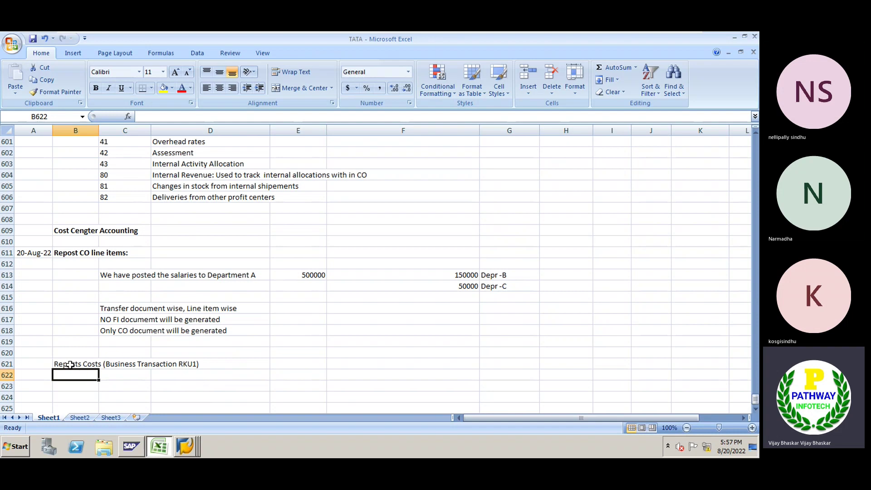
click(55, 365)
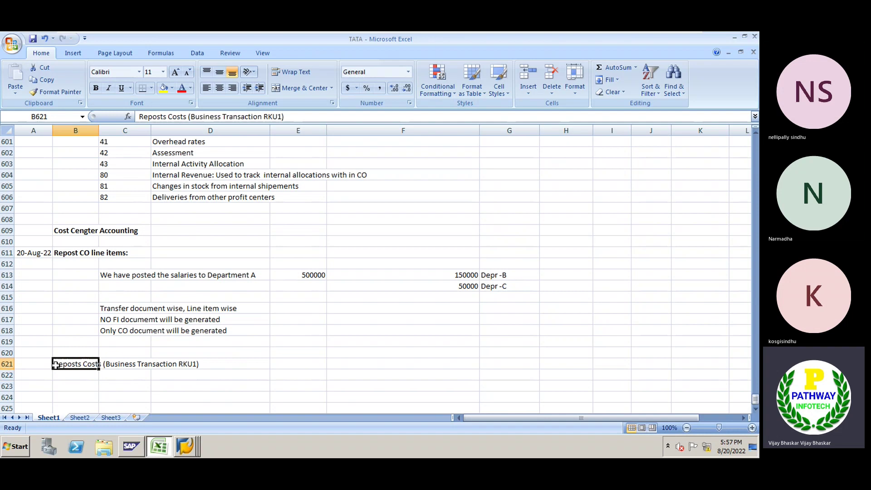
key(ctrl+b)
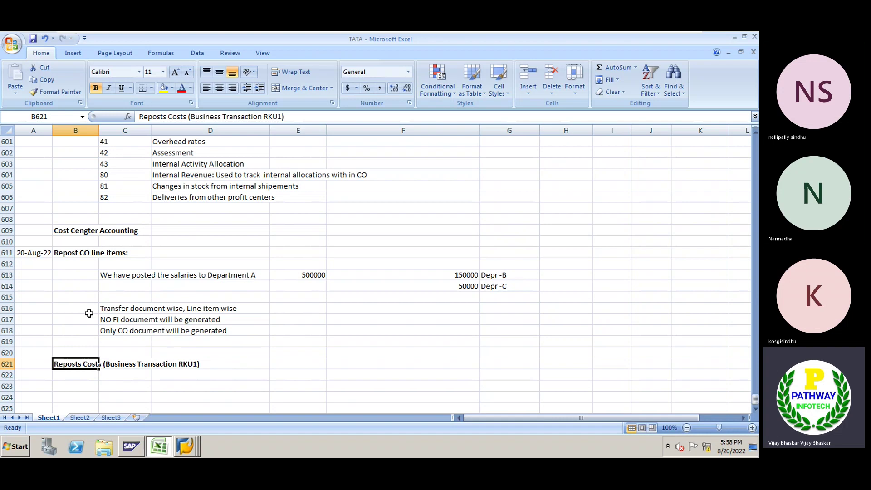
Copy the two notes about FI and CO document generation from C617:C618 to C623:C624
scroll(165, 377, down, 3)
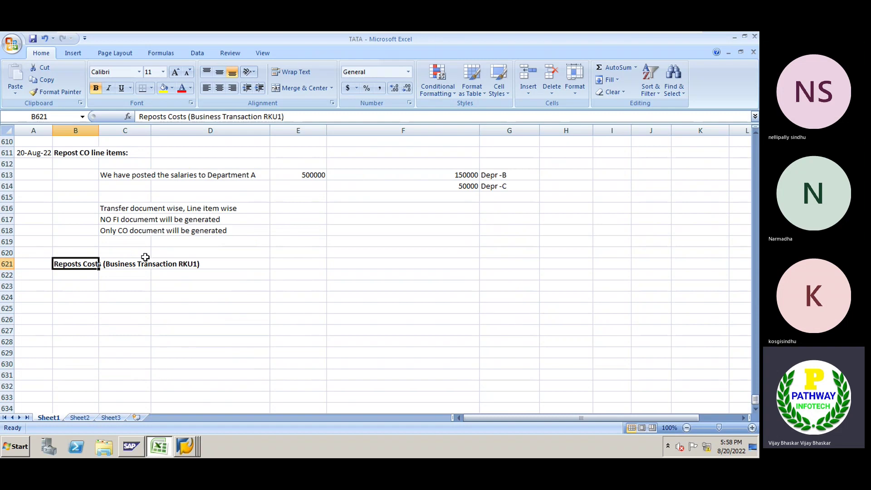
drag(105, 221, 108, 228)
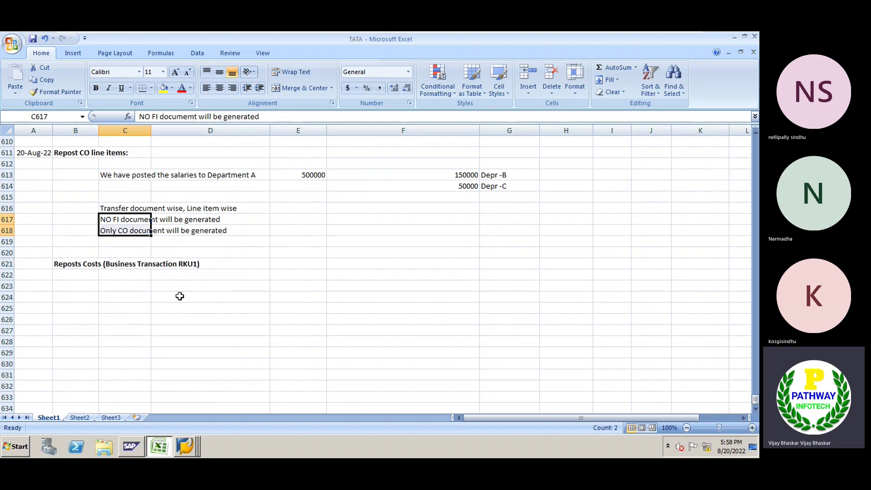
key(ctrl+c)
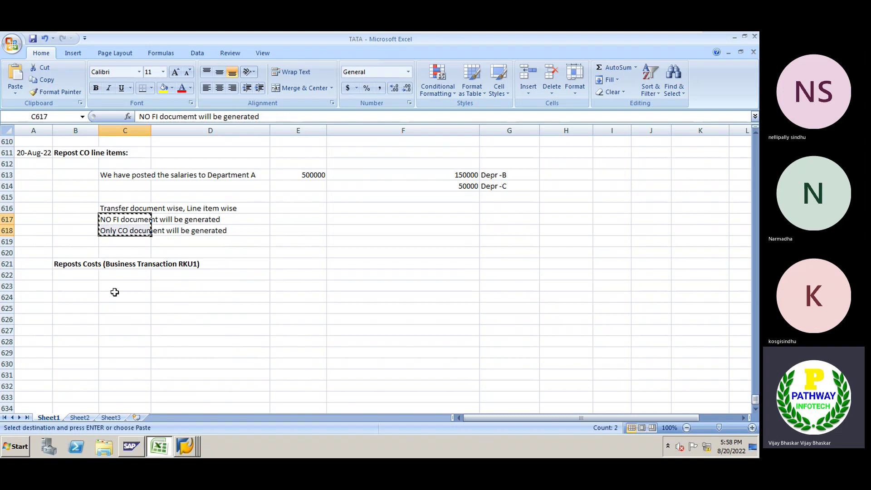
click(114, 284)
key(Return)
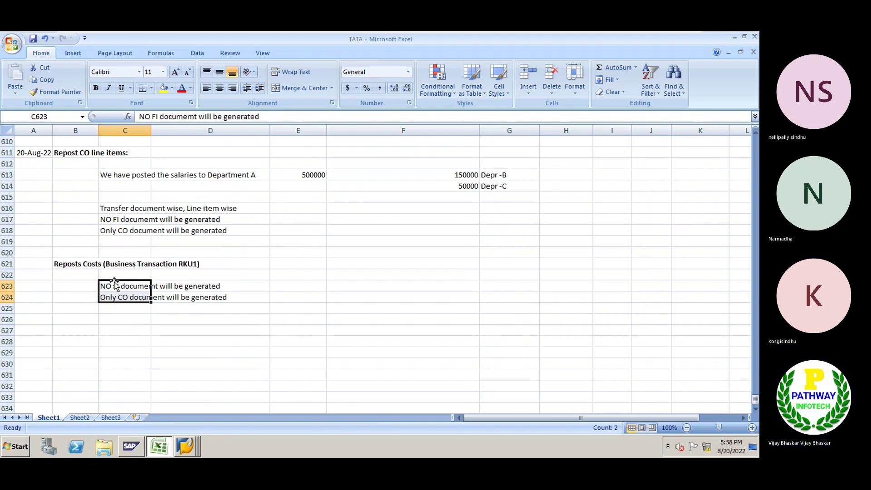
Enter the note "Tranfer primary cost elemet wise (GL Account wise)" in cell C625
click(116, 311)
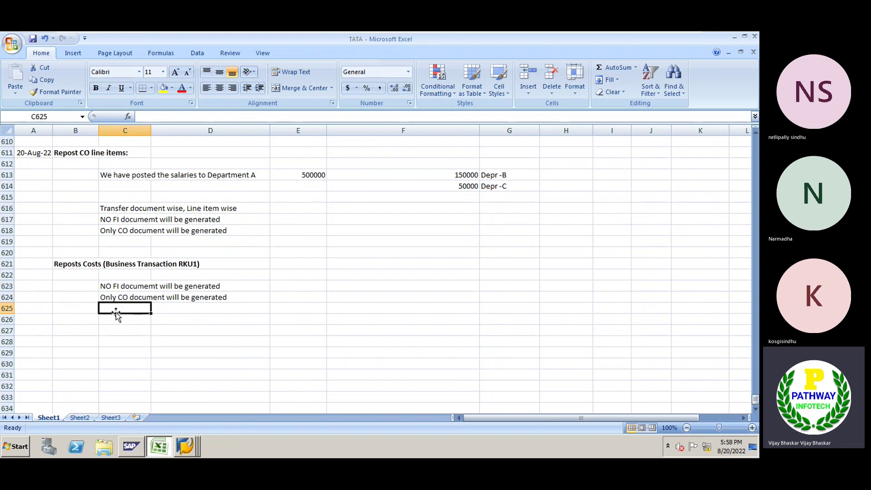
text(Tranfer)
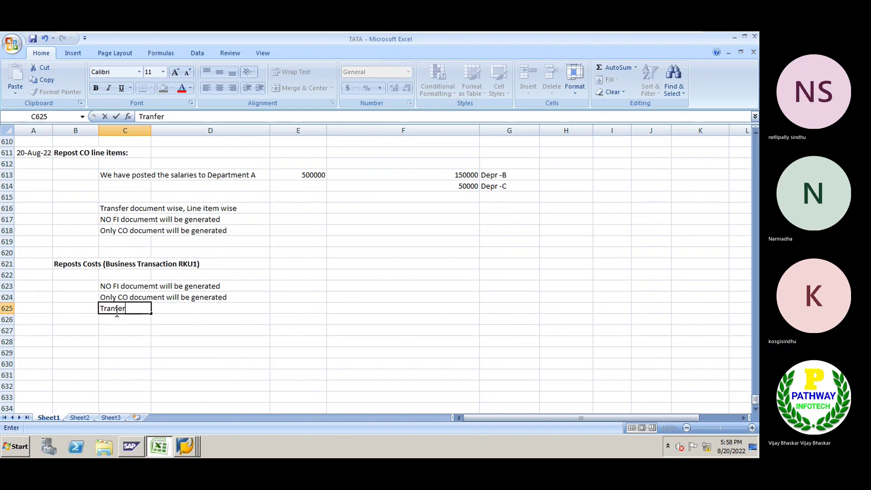
text( cost el)
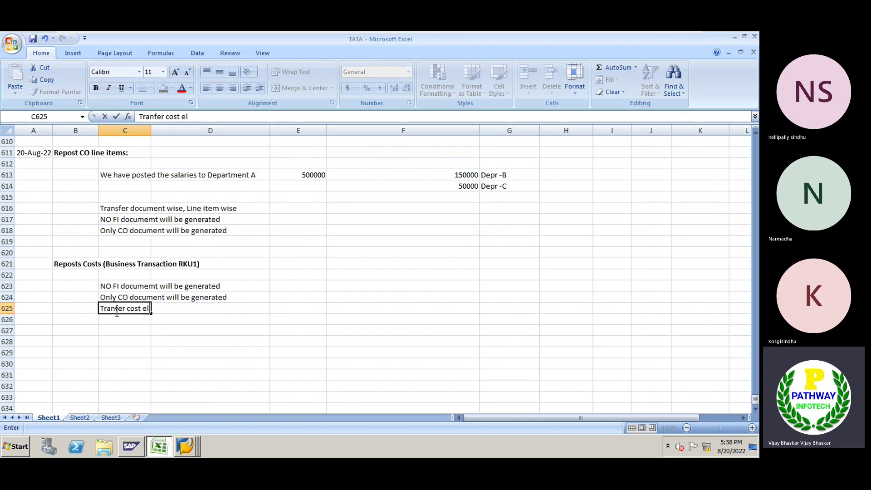
text(emet wise)
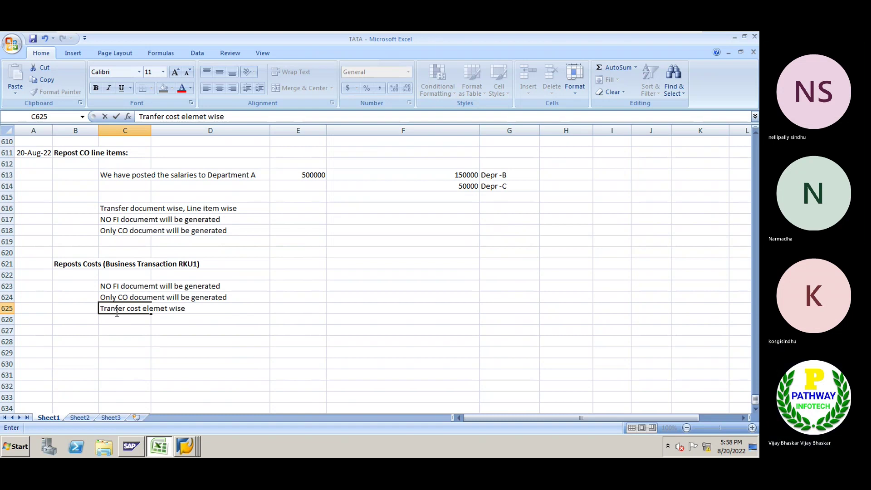
text( ()
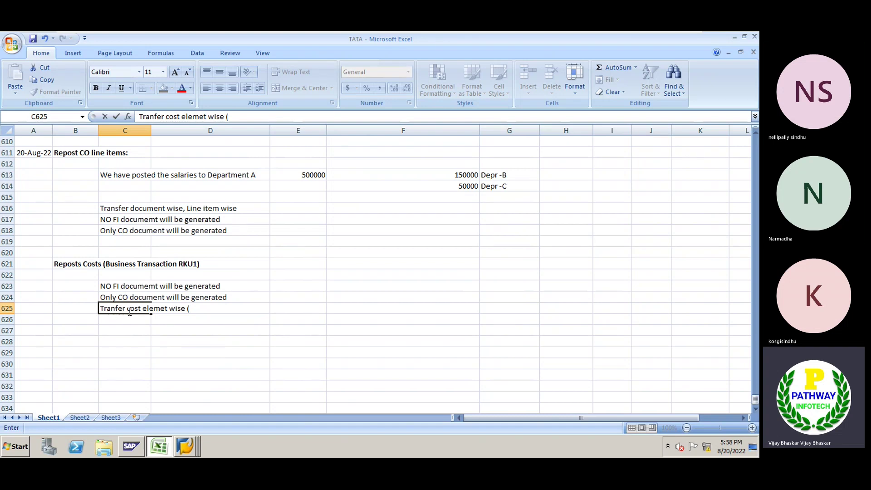
click(126, 309)
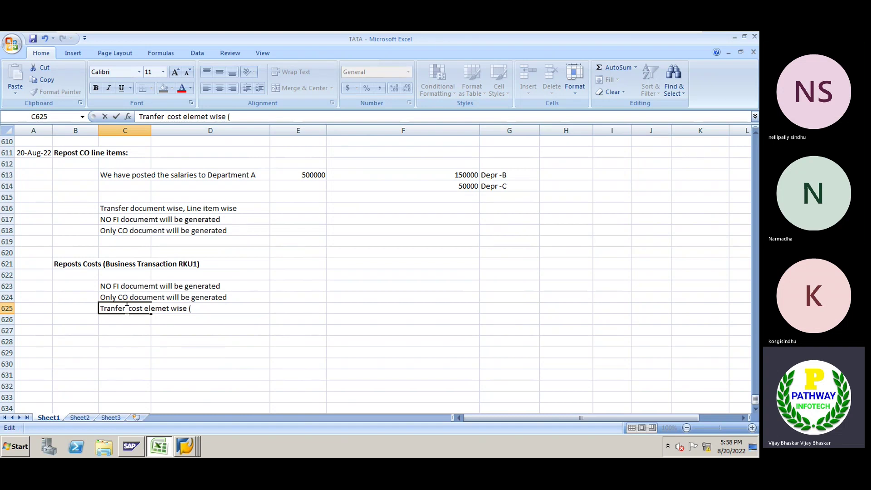
text(primary)
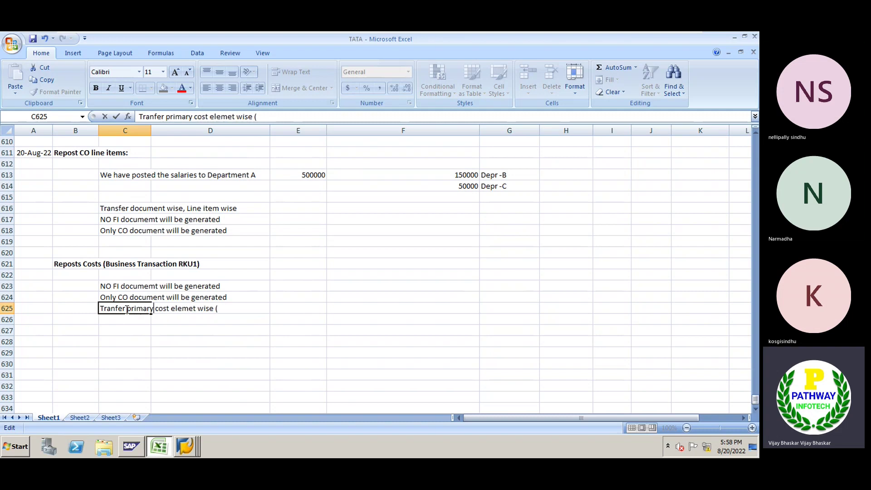
click(230, 309)
text(GL)
text(Account)
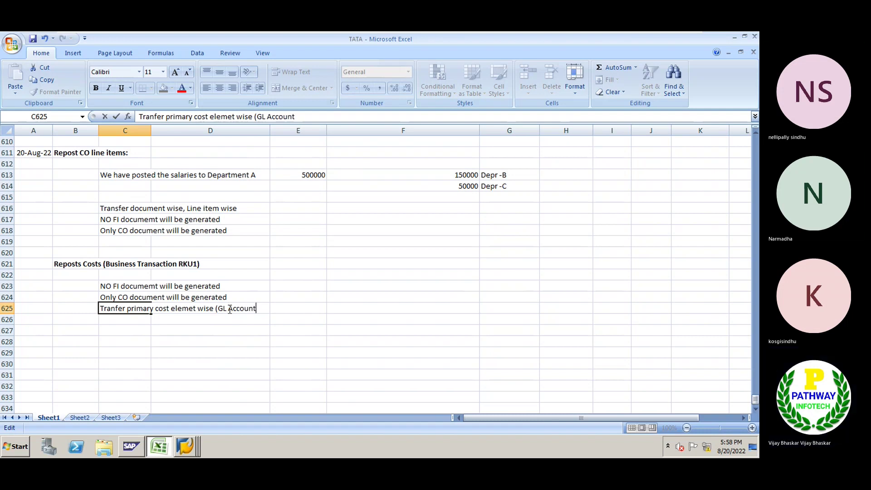
text( wise))
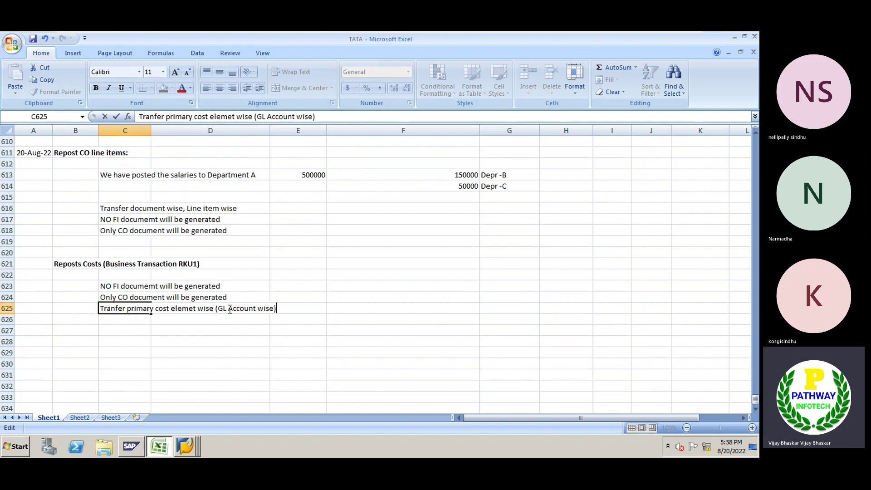
key(Return)
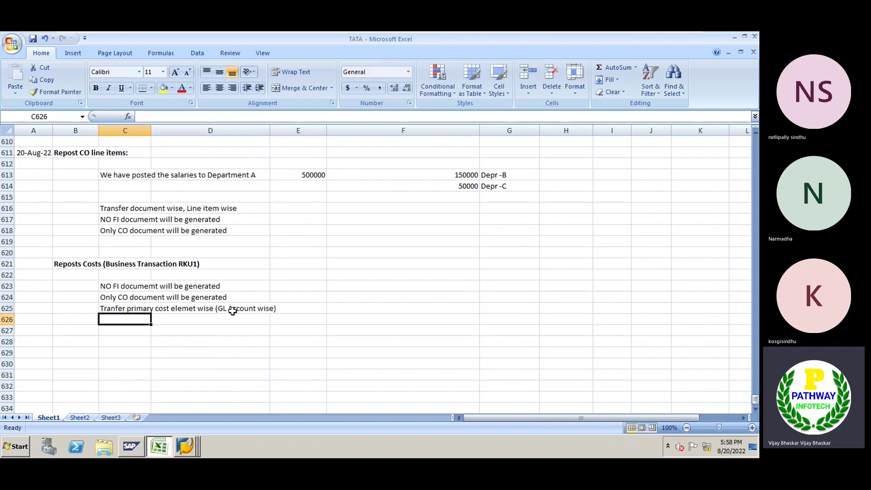